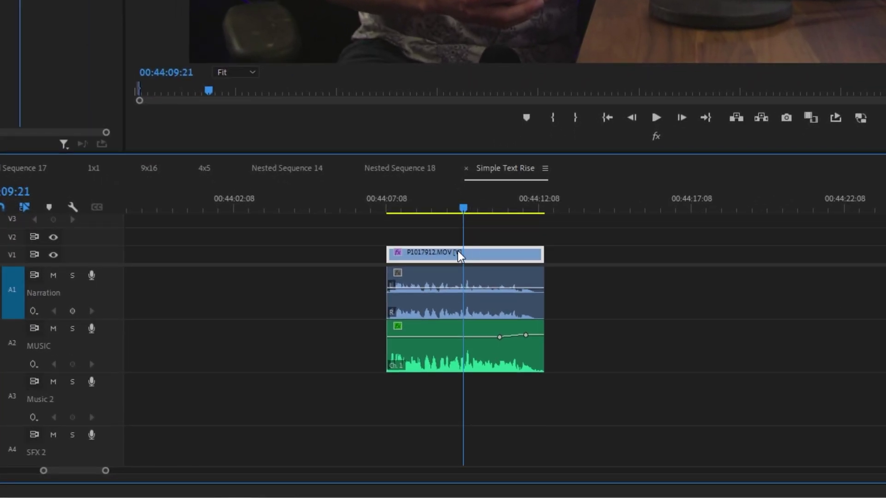
- Play the camera clip with the clean mic audio to hear their alignment, then select the A2 mic clip
{"action": "left_click", "coordinate": [473, 280]}
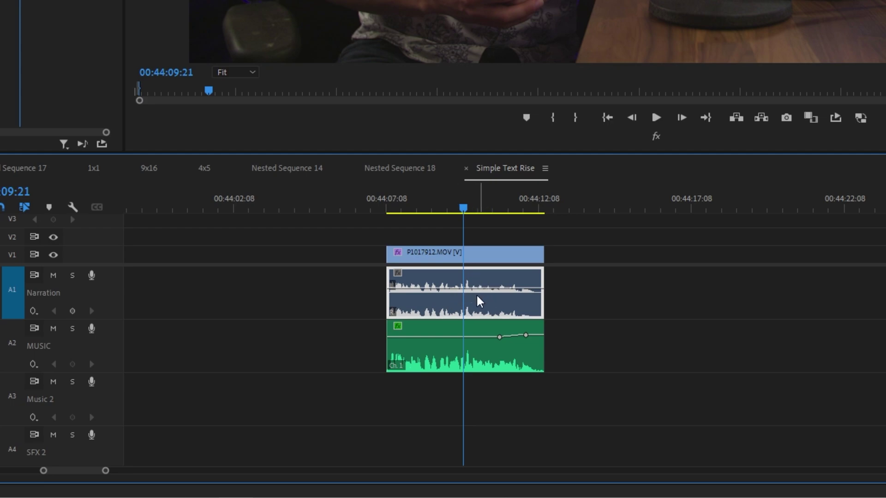
{"action": "left_click", "coordinate": [470, 357]}
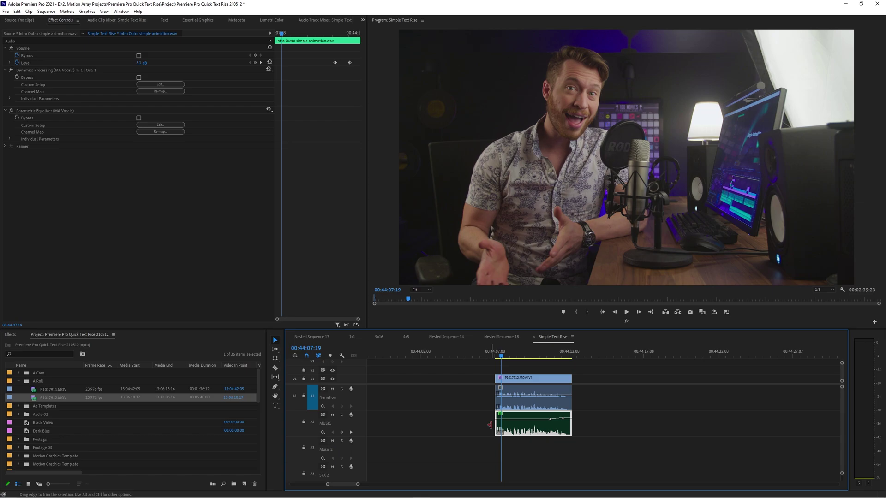
{"action": "key", "text": "space"}
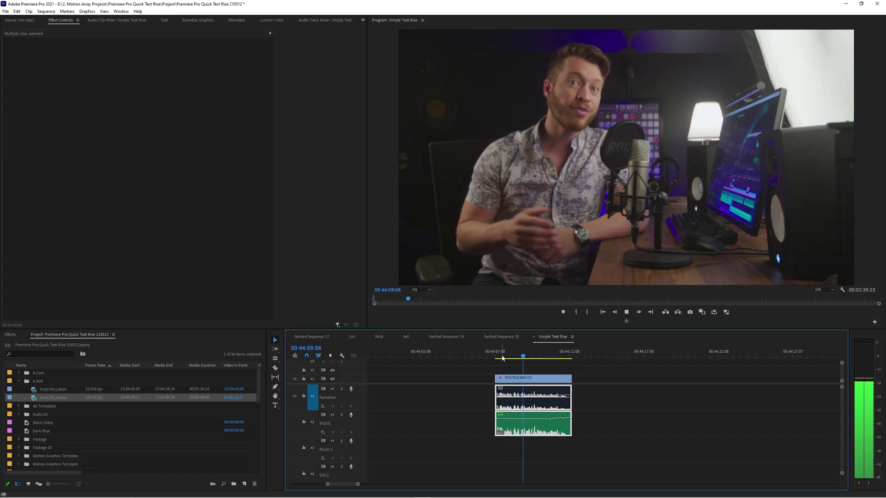
{"action": "key", "text": "space"}
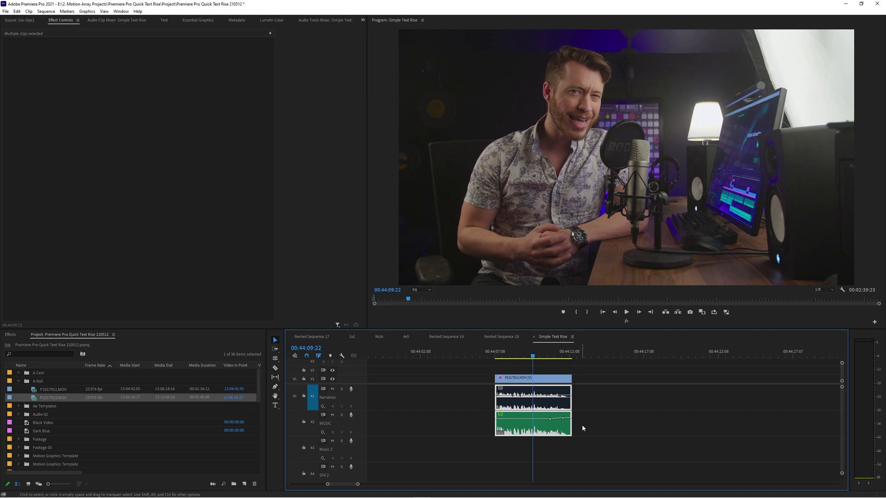
{"action": "left_click", "coordinate": [503, 430]}
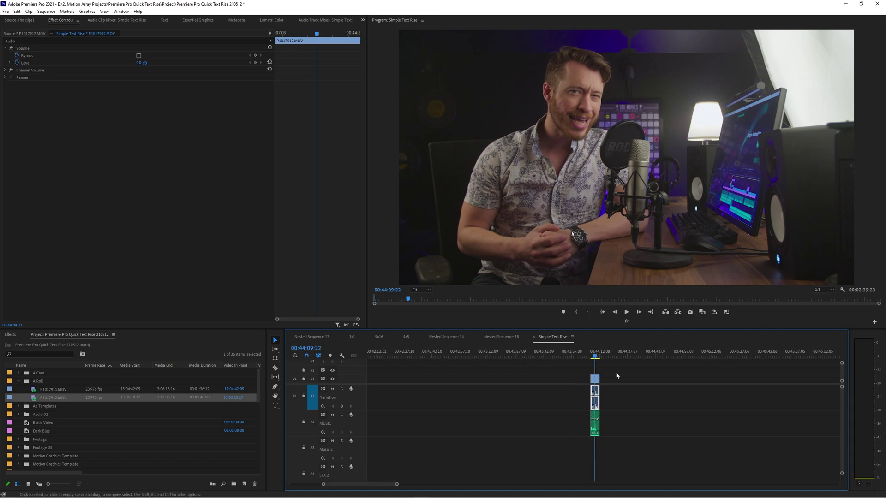
- Trim the camera clip and the mic audio clip outward to their full lengths
{"action": "left_click", "coordinate": [617, 376]}
{"action": "left_click_drag", "start_coordinate": [596, 391], "coordinate": [838, 393]}
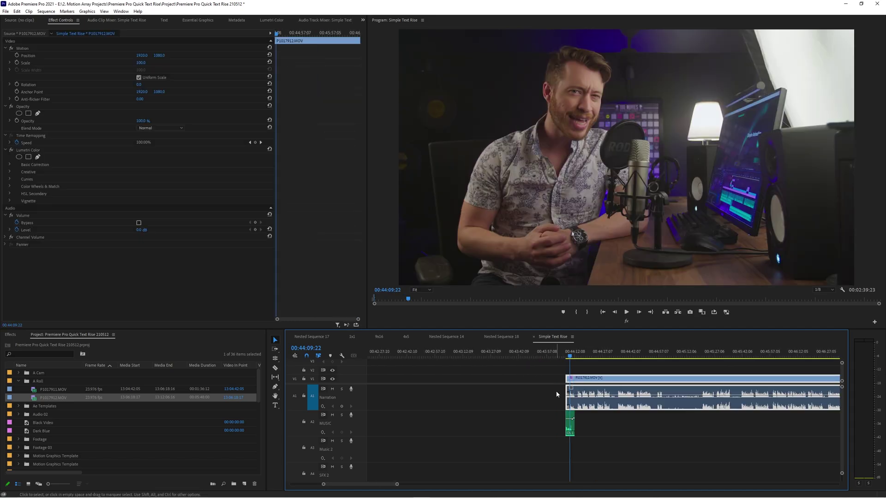
{"action": "left_click_drag", "start_coordinate": [567, 378], "coordinate": [424, 379]}
{"action": "left_click_drag", "start_coordinate": [651, 430], "coordinate": [838, 430]}
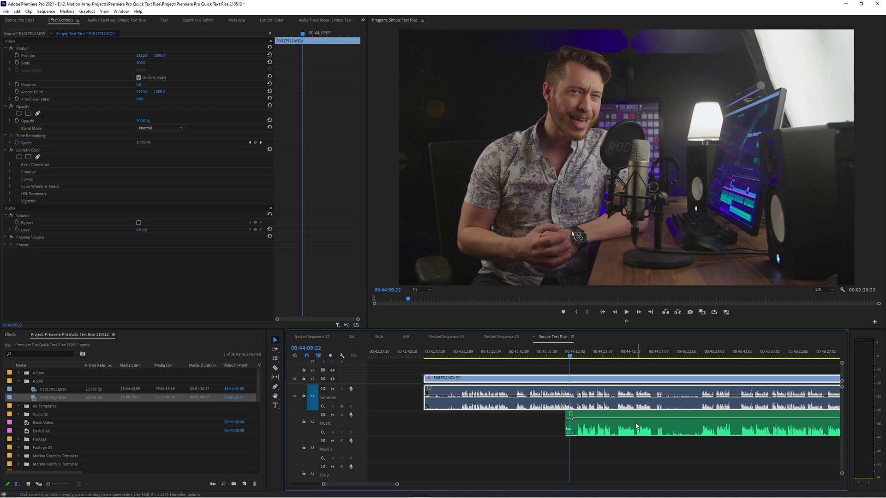
{"action": "left_click_drag", "start_coordinate": [569, 428], "coordinate": [389, 431]}
{"action": "key", "text": "minus"}
{"action": "key", "text": "minus"}
{"action": "key", "text": "minus"}
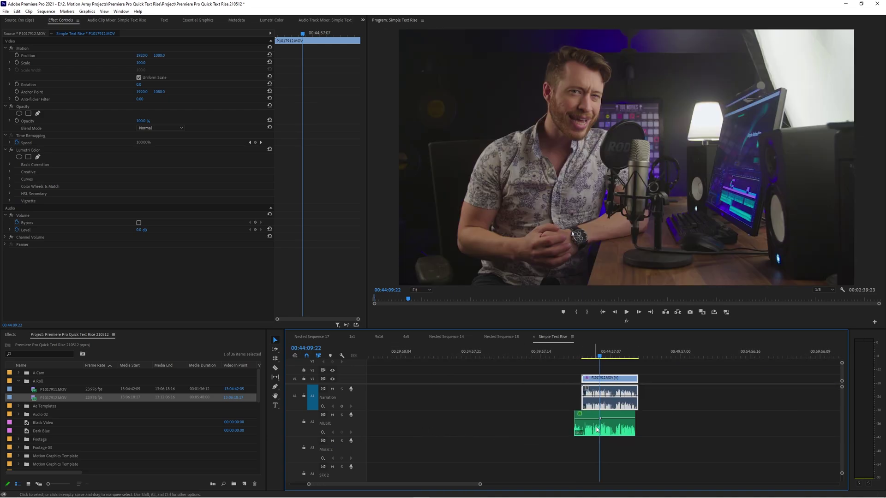
- Undo the mistaken edits and move the mic audio clip to end at the playhead
{"action": "left_click", "coordinate": [564, 430]}
{"action": "key", "text": "ctrl+z"}
{"action": "key", "text": "ctrl+z"}
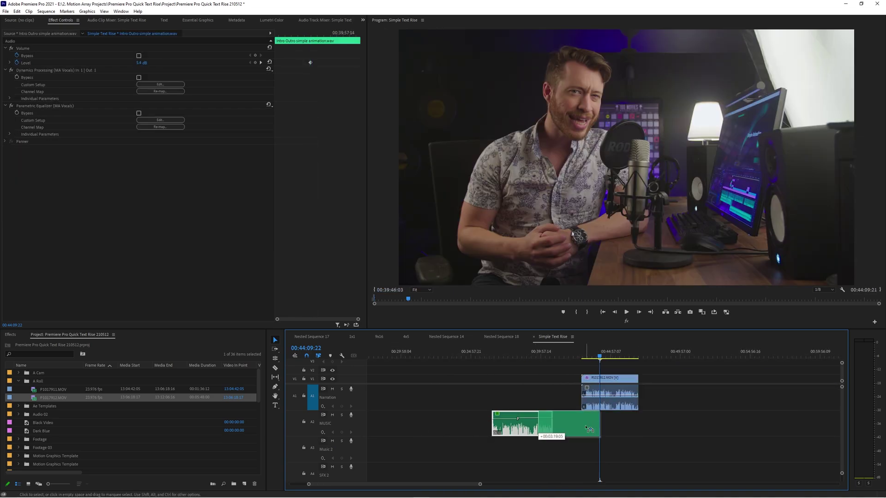
{"action": "key", "text": "ctrl+z"}
{"action": "key", "text": "ctrl+z"}
{"action": "key", "text": "ctrl+z"}
{"action": "key", "text": "ctrl+z"}
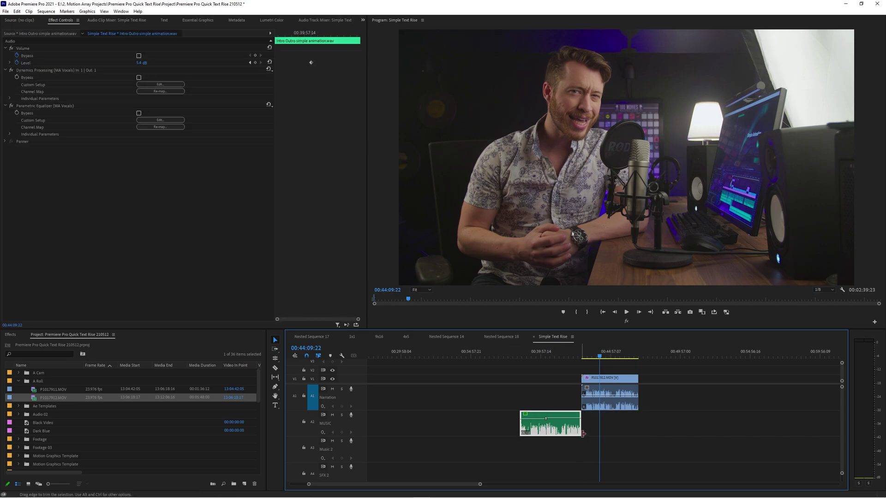
{"action": "left_click_drag", "start_coordinate": [567, 431], "coordinate": [586, 441]}
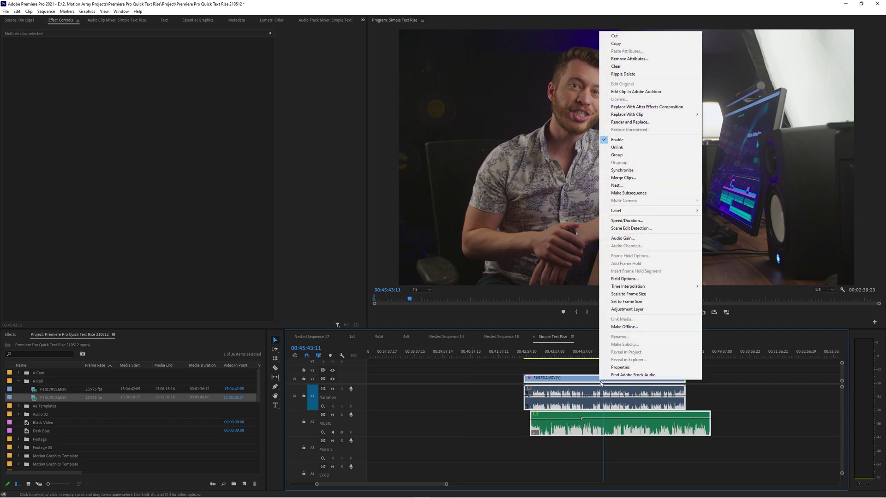
- Synchronize the selected camera and mic clips using their audio
{"action": "left_click", "coordinate": [622, 170]}
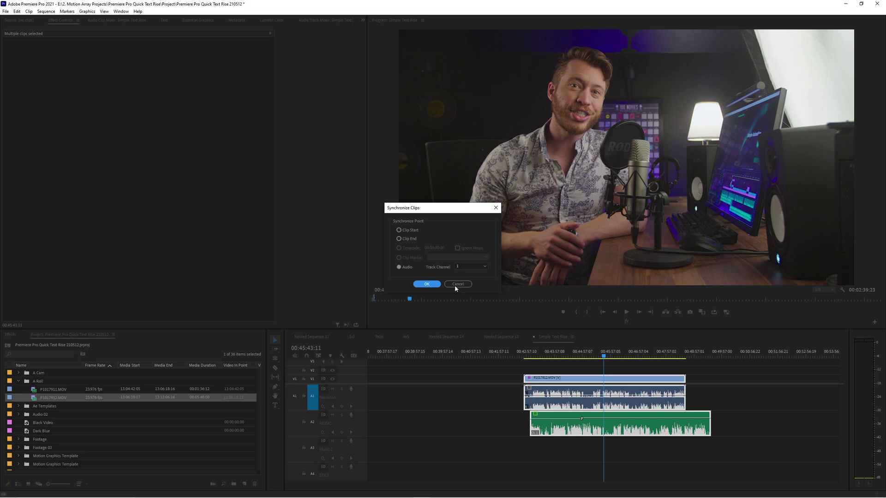
{"action": "left_click", "coordinate": [466, 267]}
{"action": "left_click", "coordinate": [430, 285]}
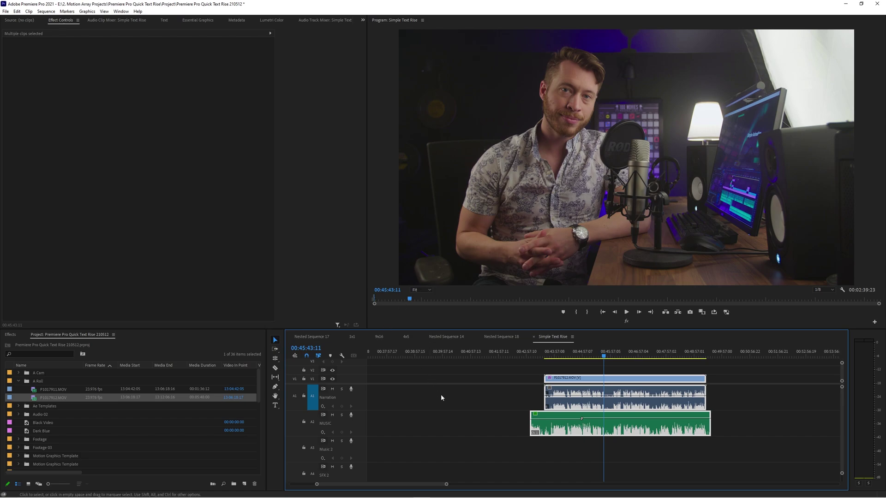
- Shift the mic audio clip out of sync, then resynchronize the clips on audio
{"action": "left_click", "coordinate": [763, 406]}
{"action": "key", "text": "minus"}
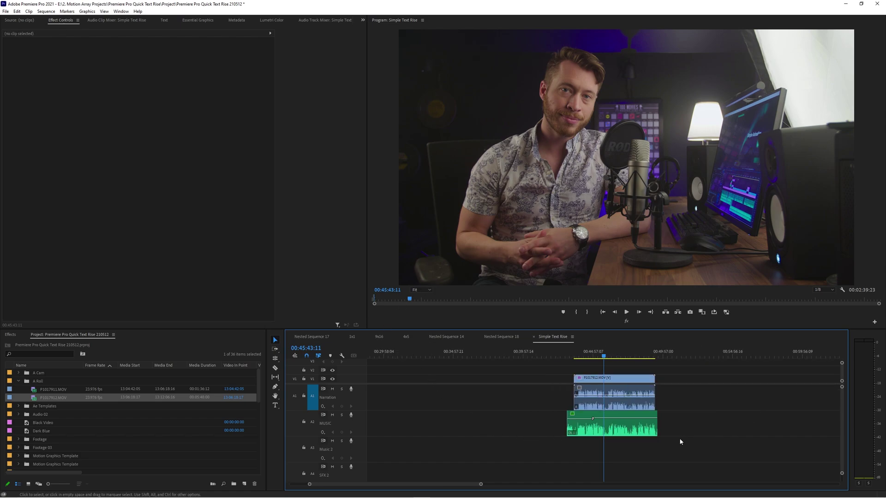
{"action": "left_click_drag", "start_coordinate": [620, 428], "coordinate": [627, 384]}
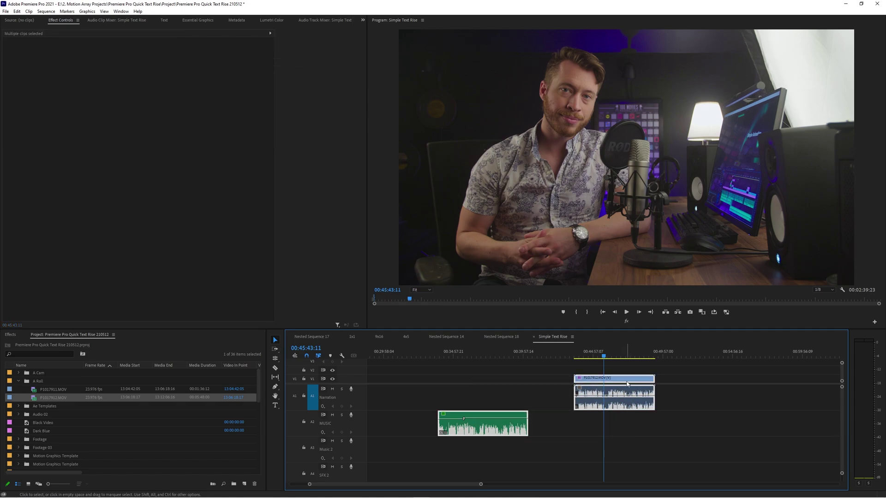
{"action": "right_click", "coordinate": [627, 384]}
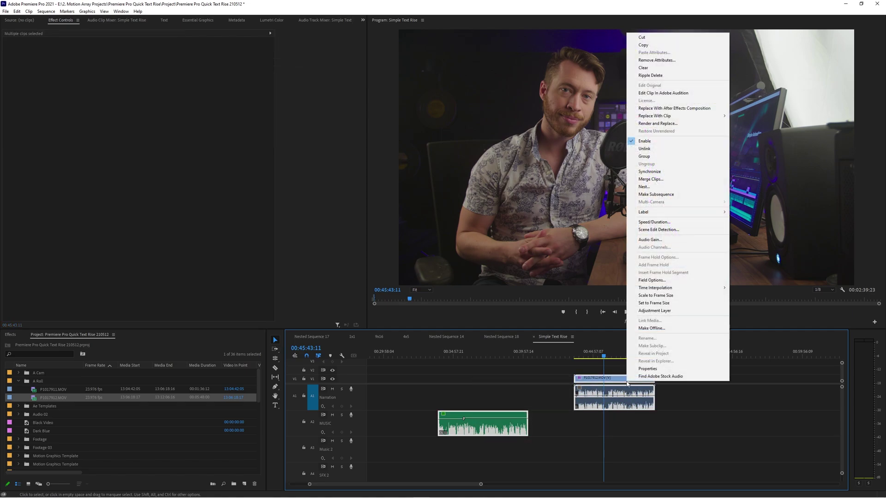
{"action": "left_click", "coordinate": [672, 174]}
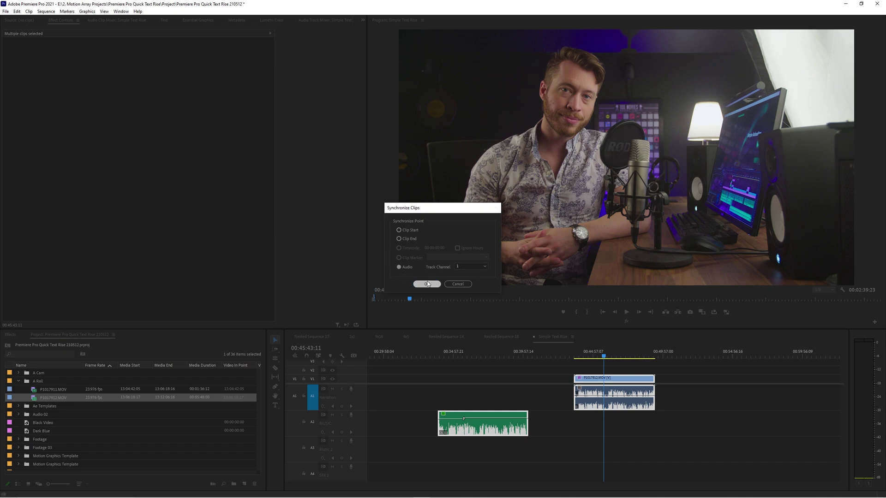
{"action": "left_click", "coordinate": [427, 283]}
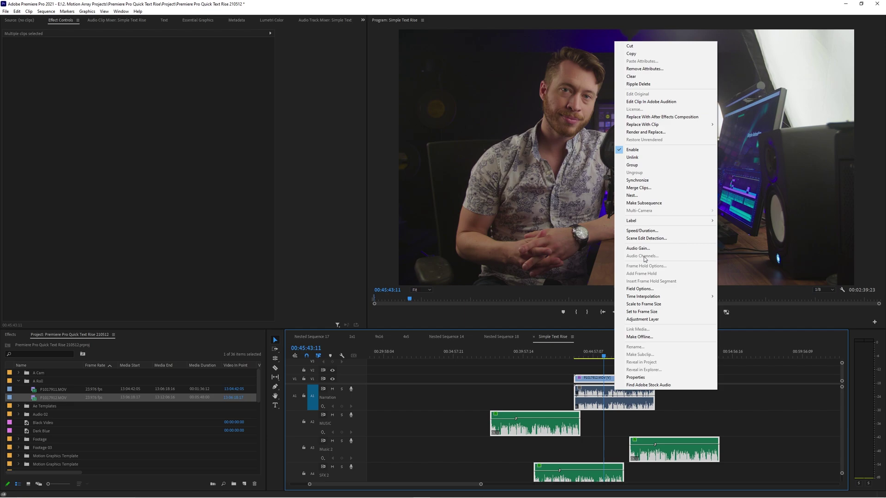
- Synchronize the camera clip and the staggered mic audio clips on their audio
{"action": "left_click", "coordinate": [657, 184]}
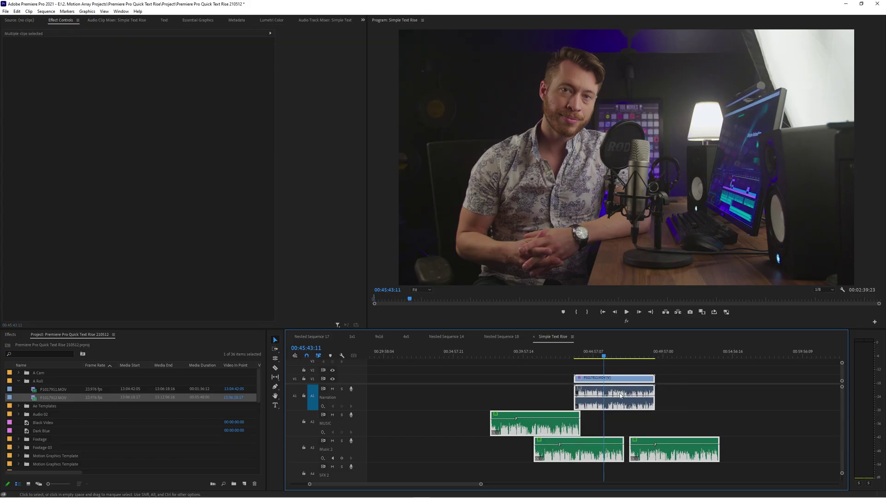
{"action": "right_click", "coordinate": [620, 395]}
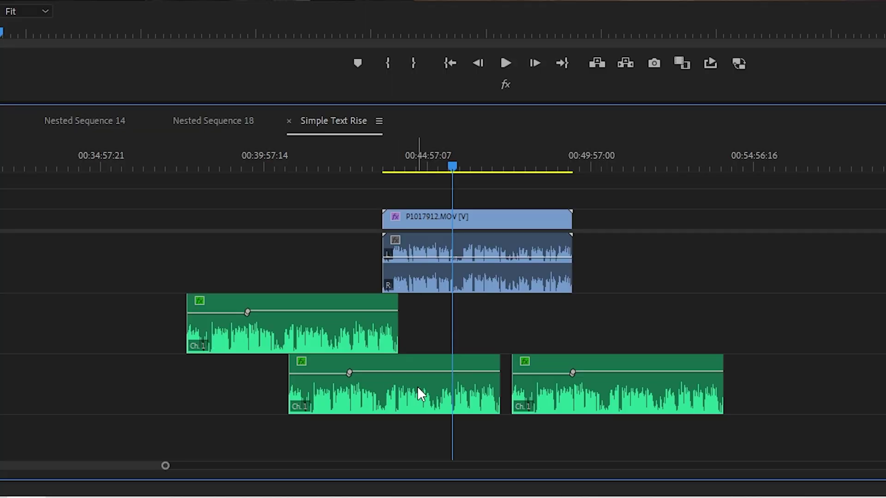
{"action": "left_click", "coordinate": [425, 395]}
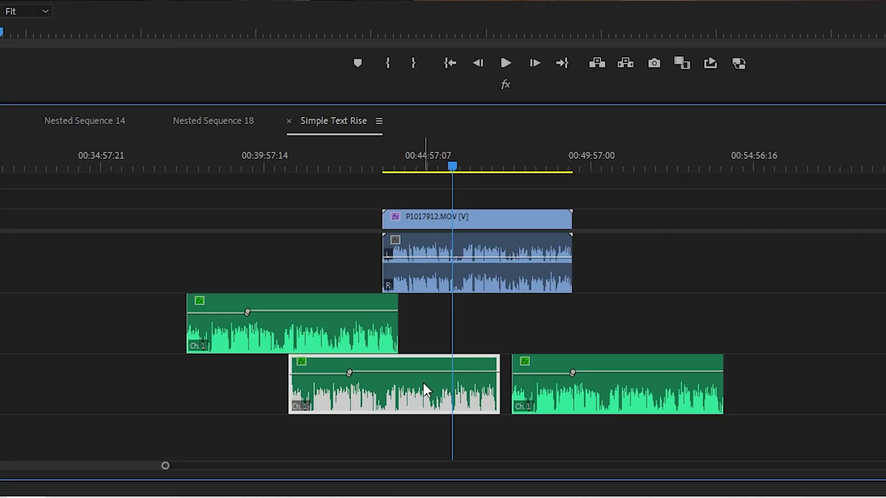
{"action": "mouse_move", "coordinate": [424, 406]}
{"action": "left_mouse_down"}
{"action": "mouse_move", "coordinate": [424, 434]}
{"action": "mouse_move", "coordinate": [439, 431]}
{"action": "mouse_move", "coordinate": [439, 413]}
{"action": "left_mouse_up"}
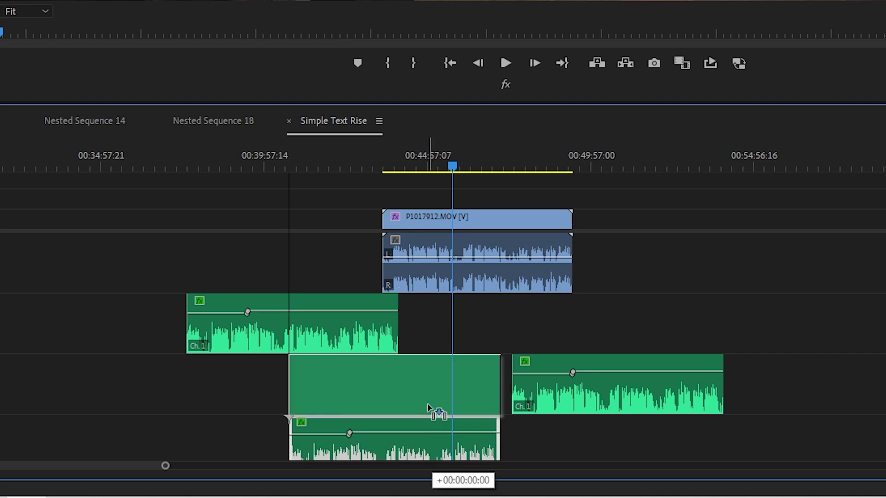
{"action": "left_click", "coordinate": [426, 444]}
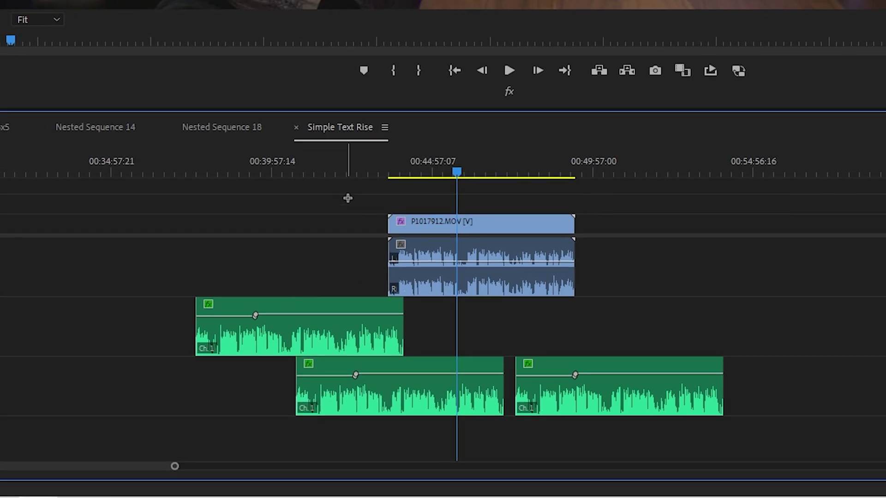
{"action": "left_click_drag", "start_coordinate": [339, 190], "coordinate": [445, 409]}
{"action": "right_click", "coordinate": [587, 449]}
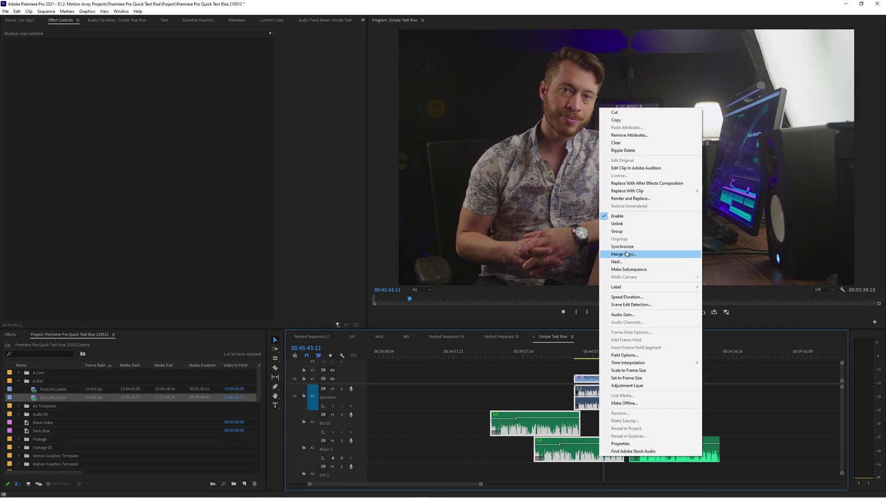
{"action": "left_click", "coordinate": [680, 409]}
{"action": "left_click_drag", "start_coordinate": [638, 366], "coordinate": [633, 448]}
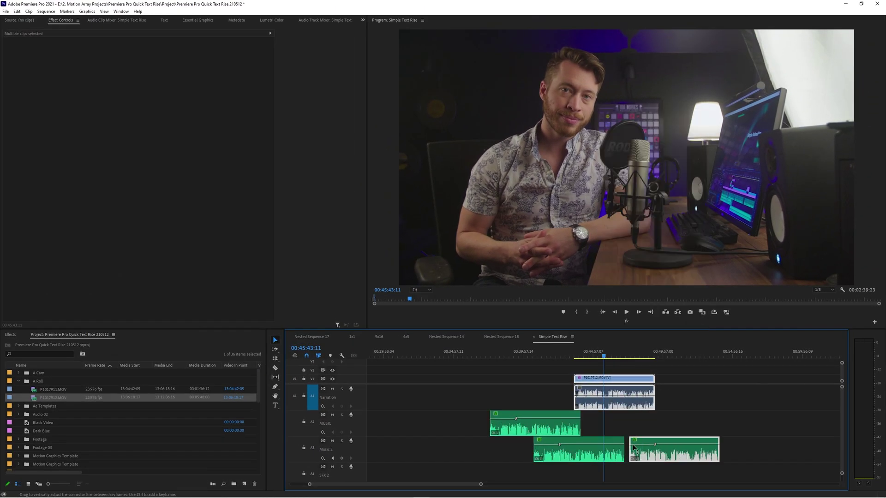
{"action": "right_click", "coordinate": [616, 405]}
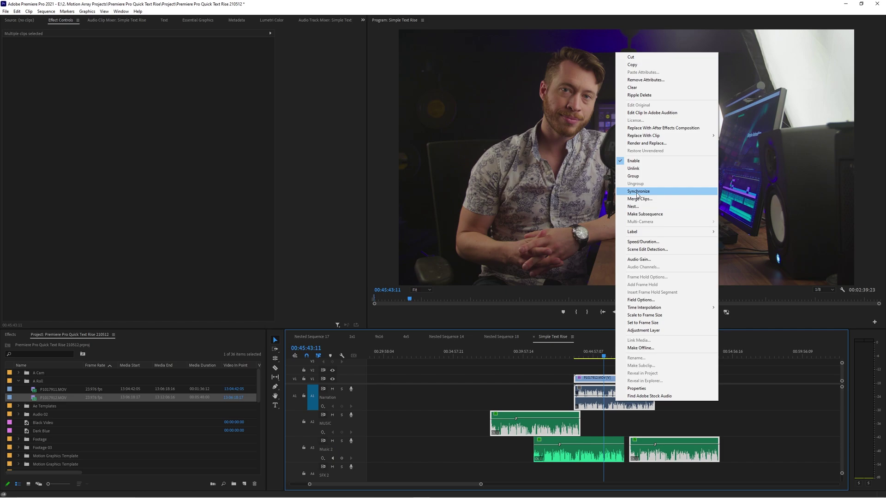
{"action": "left_click", "coordinate": [534, 370]}
{"action": "left_click_drag", "start_coordinate": [535, 370], "coordinate": [656, 464]}
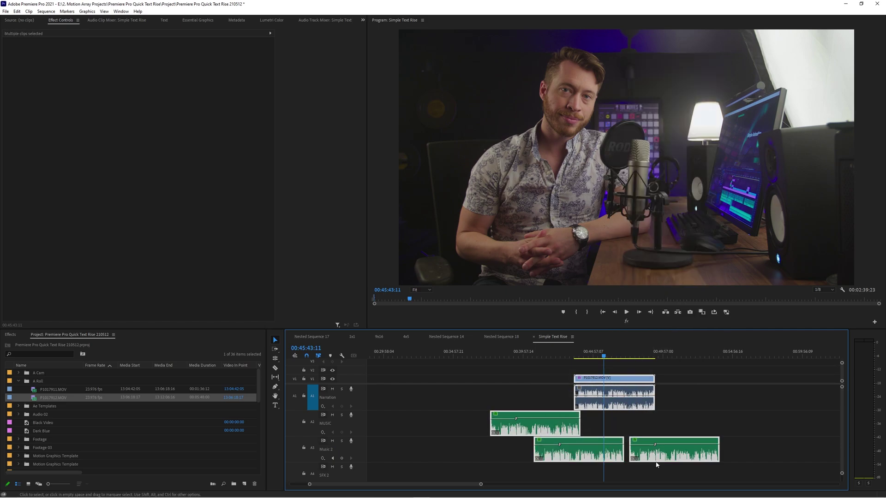
{"action": "right_click", "coordinate": [605, 401]}
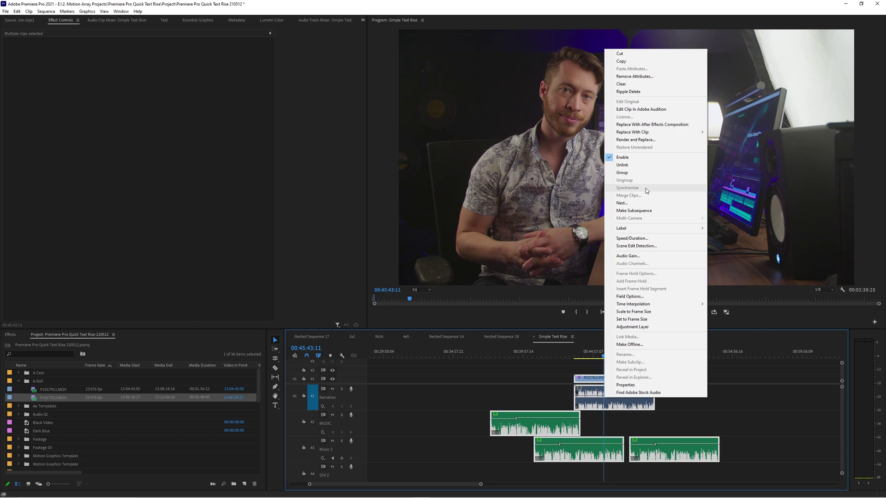
{"action": "left_click", "coordinate": [682, 426]}
- Delete the empty gap, move the left Music 2 clip onto SFX 2, and undo the stray cut
{"action": "key", "text": "Delete"}
{"action": "scroll", "coordinate": [655, 438], "scroll_direction": "down", "scroll_amount": 1}
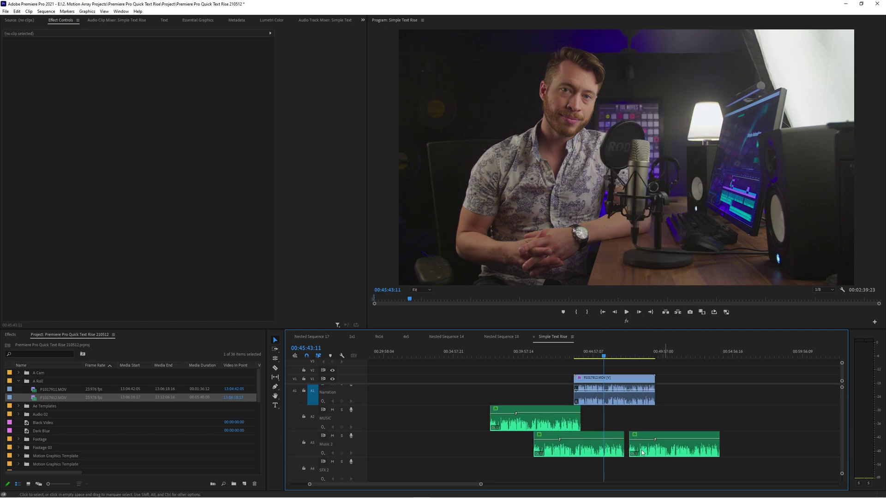
{"action": "left_click_drag", "start_coordinate": [602, 457], "coordinate": [601, 466]}
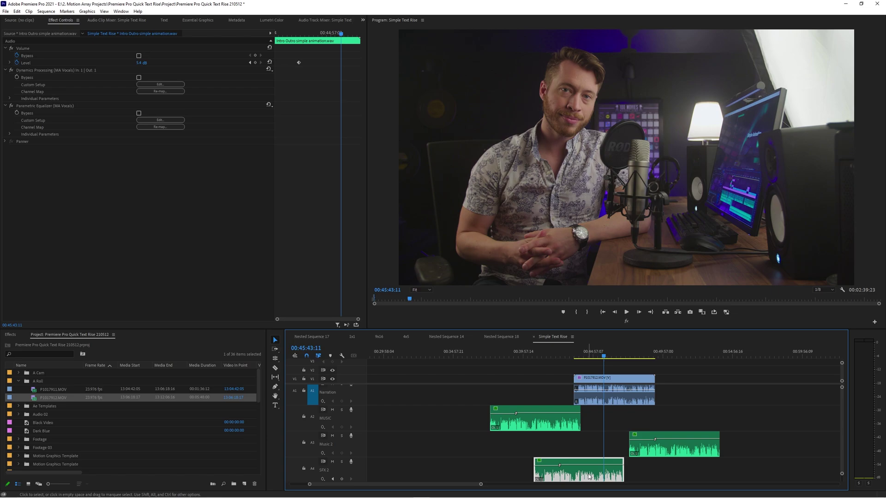
{"action": "left_click_drag", "start_coordinate": [551, 367], "coordinate": [704, 480]}
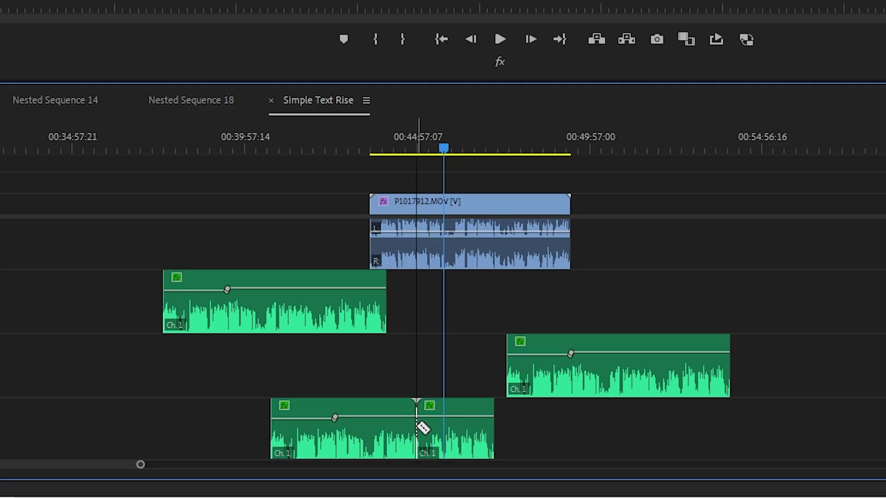
{"action": "key", "text": "ctrl+z"}
{"action": "key", "text": "v"}
- Select the camera clip and audio clips for syncing, then clear the selection
{"action": "left_click_drag", "start_coordinate": [286, 177], "coordinate": [617, 462]}
{"action": "right_click", "coordinate": [461, 258]}
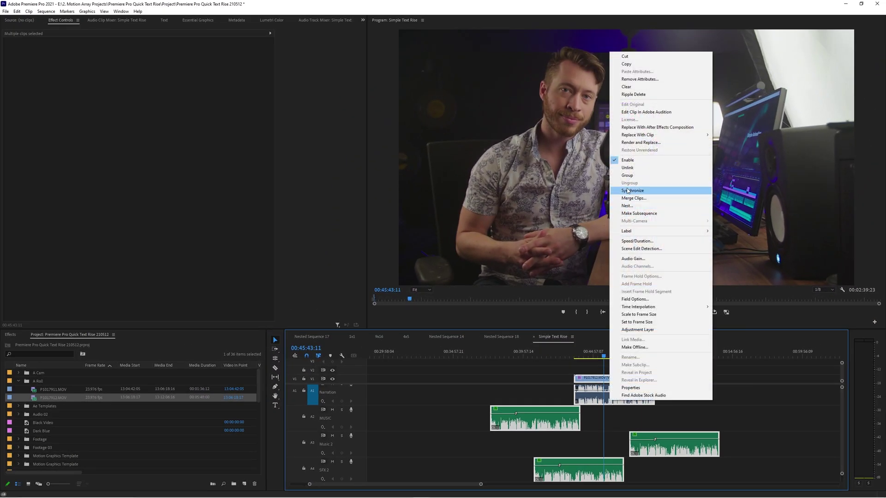
{"action": "left_click", "coordinate": [758, 457]}
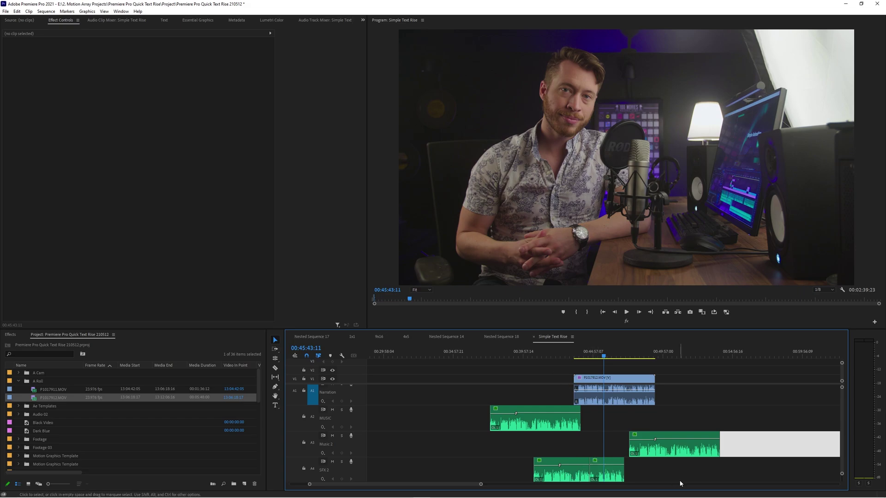
{"action": "left_click_drag", "start_coordinate": [556, 367], "coordinate": [678, 471]}
{"action": "right_click", "coordinate": [608, 391]}
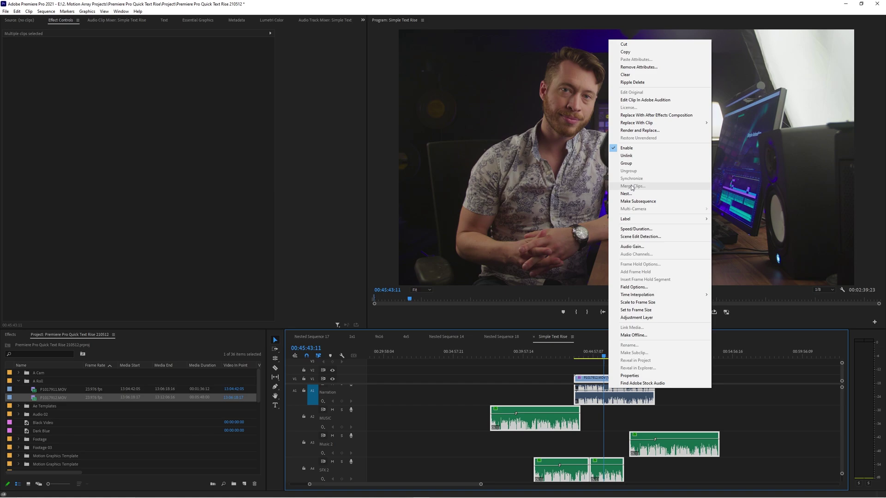
{"action": "left_click", "coordinate": [750, 422]}
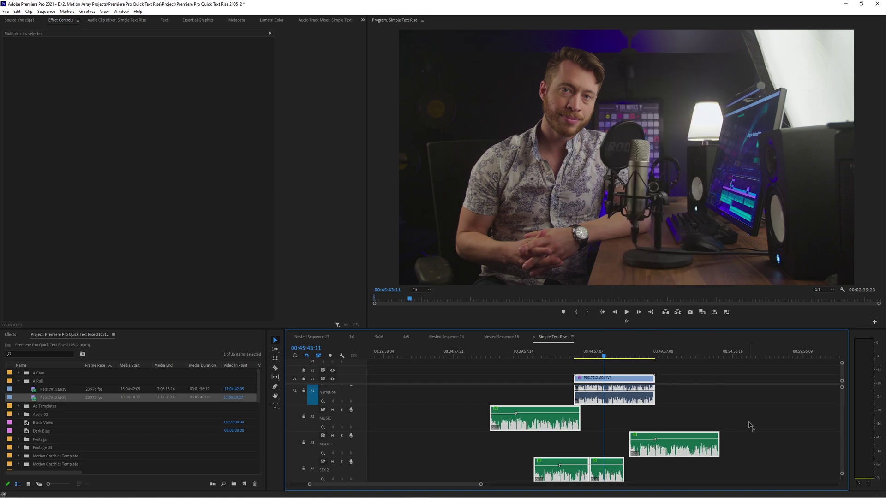
- Move the second SFX clip down a track and select all timeline clips for syncing
{"action": "left_click_drag", "start_coordinate": [611, 471], "coordinate": [600, 459]}
{"action": "left_click", "coordinate": [591, 460]}
{"action": "scroll", "coordinate": [591, 460], "scroll_direction": "up", "scroll_amount": 1}
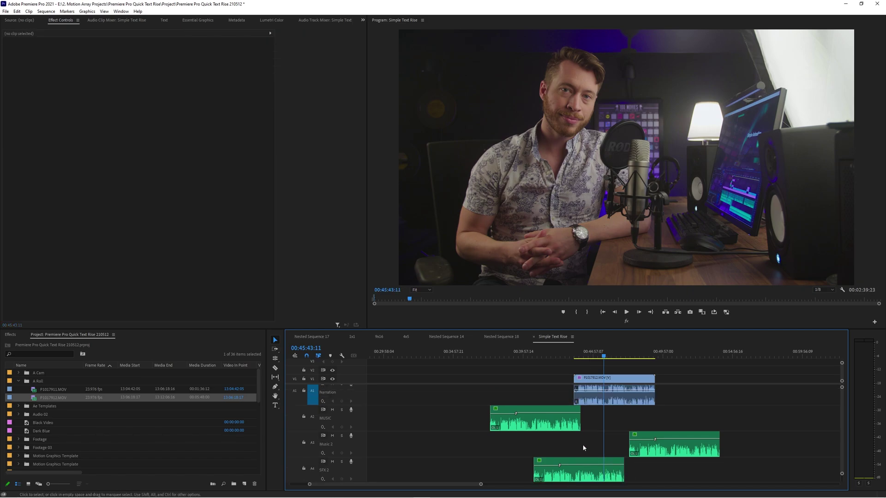
{"action": "left_click_drag", "start_coordinate": [490, 370], "coordinate": [712, 480]}
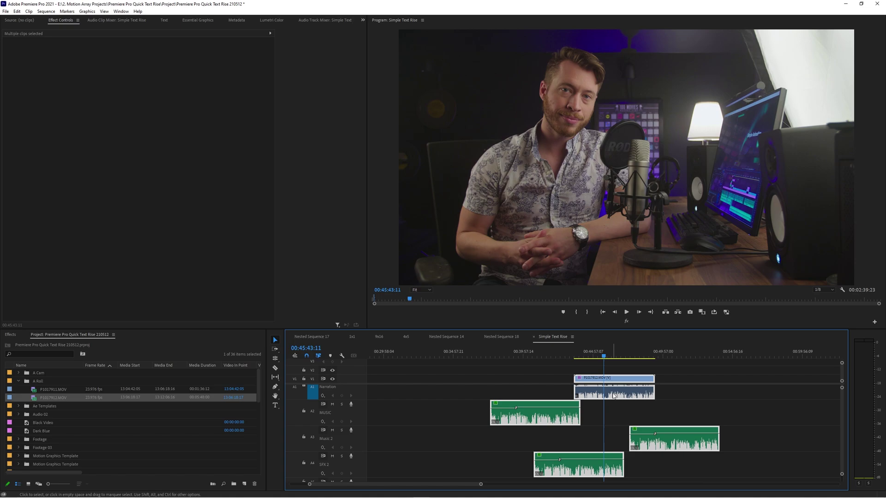
{"action": "right_click", "coordinate": [613, 393]}
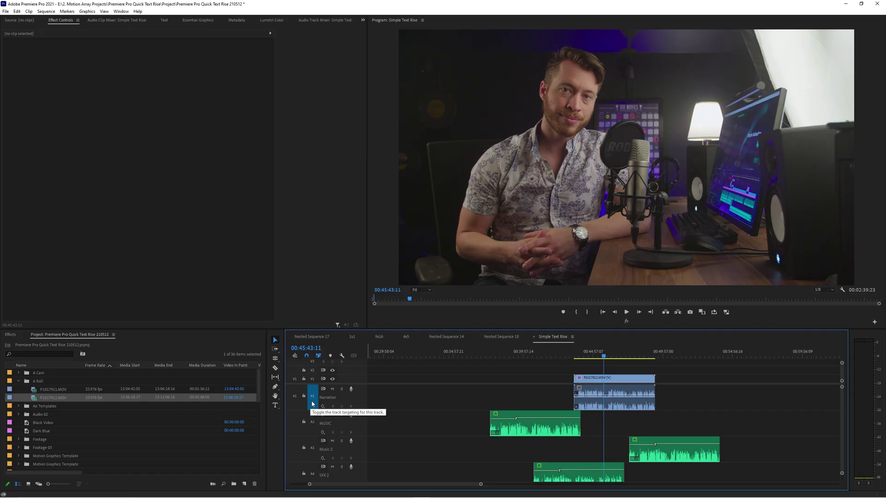
- Reposition the A1 source patch and then turn it off
{"action": "scroll", "coordinate": [313, 411], "scroll_direction": "down", "scroll_amount": 1}
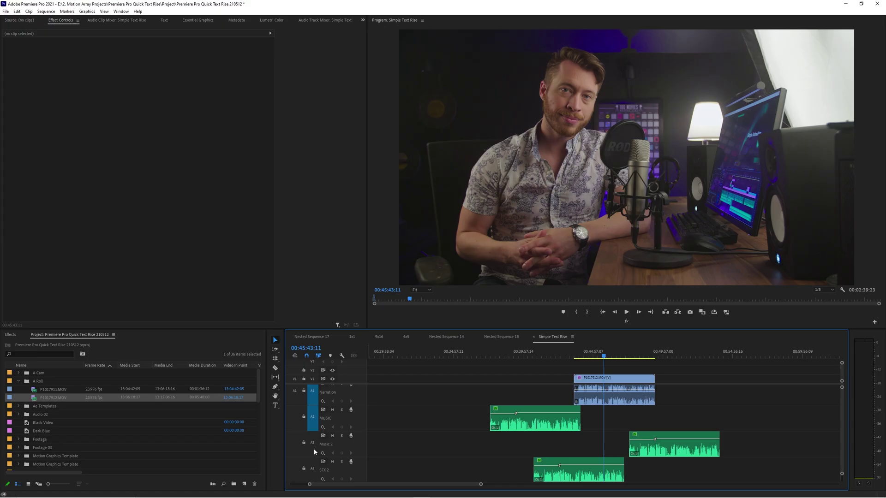
{"action": "scroll", "coordinate": [315, 453], "scroll_direction": "up", "scroll_amount": 1}
{"action": "left_click", "coordinate": [290, 411]}
{"action": "left_click", "coordinate": [294, 401]}
{"action": "left_click", "coordinate": [296, 427]}
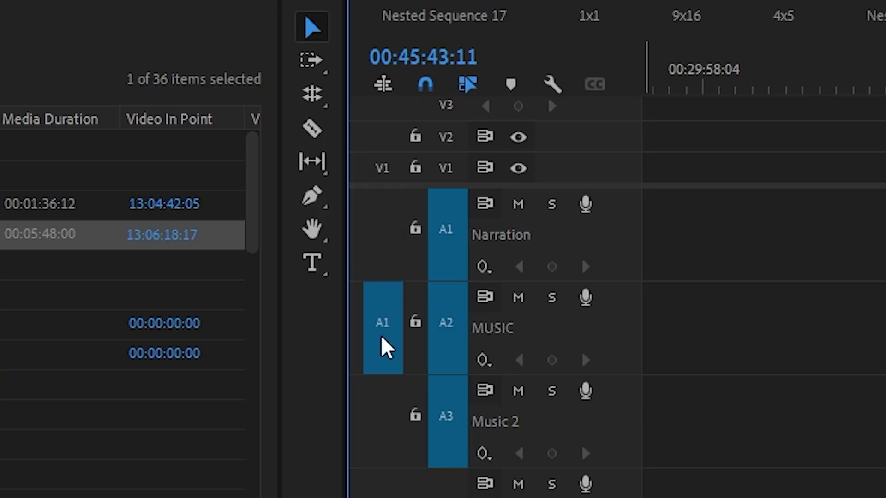
{"action": "left_click", "coordinate": [382, 249]}
{"action": "left_click", "coordinate": [388, 252]}
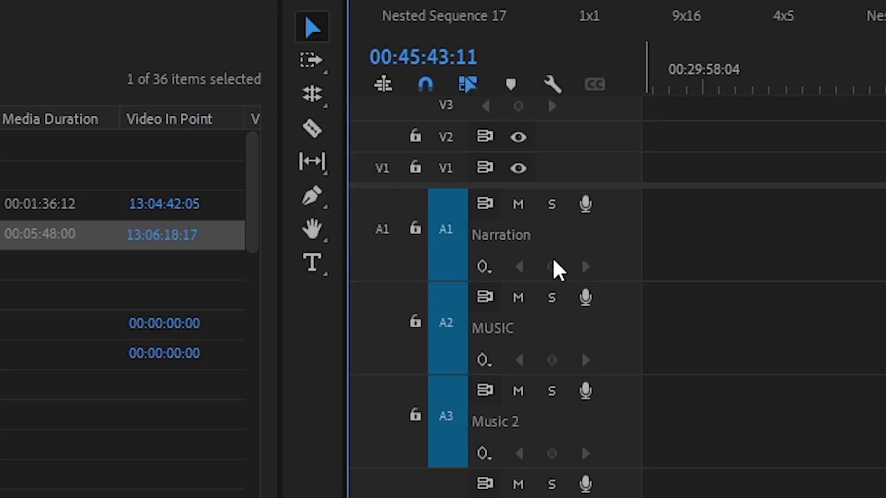
- Turn off track targeting on the Narration, MUSIC and Music 2 tracks
{"action": "left_click", "coordinate": [446, 233]}
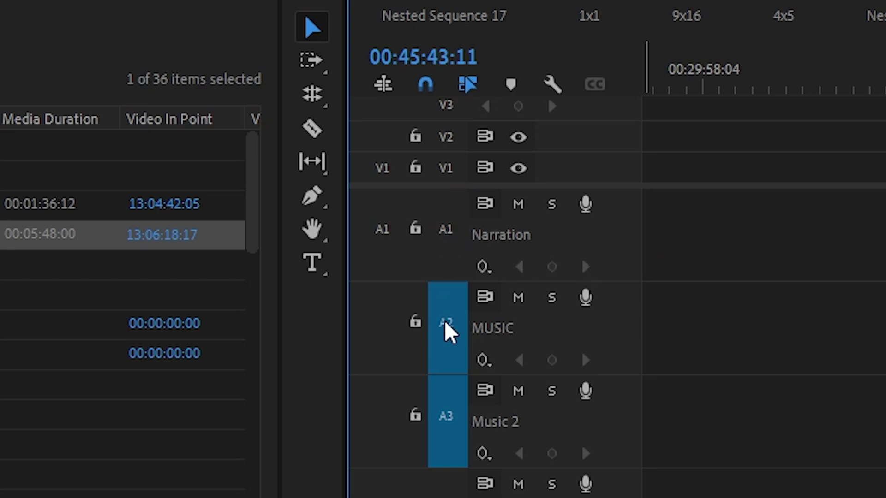
{"action": "left_click", "coordinate": [445, 325]}
{"action": "left_click", "coordinate": [445, 417]}
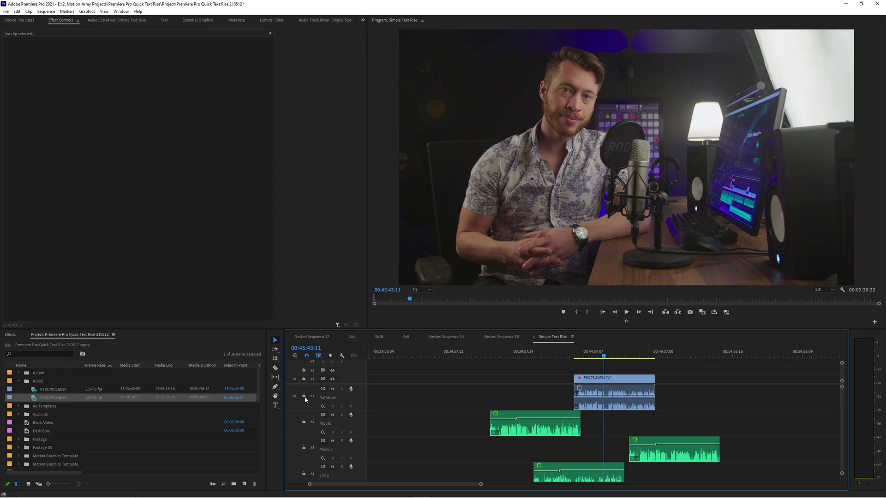
{"action": "scroll", "coordinate": [313, 372], "scroll_direction": "up", "scroll_amount": 2}
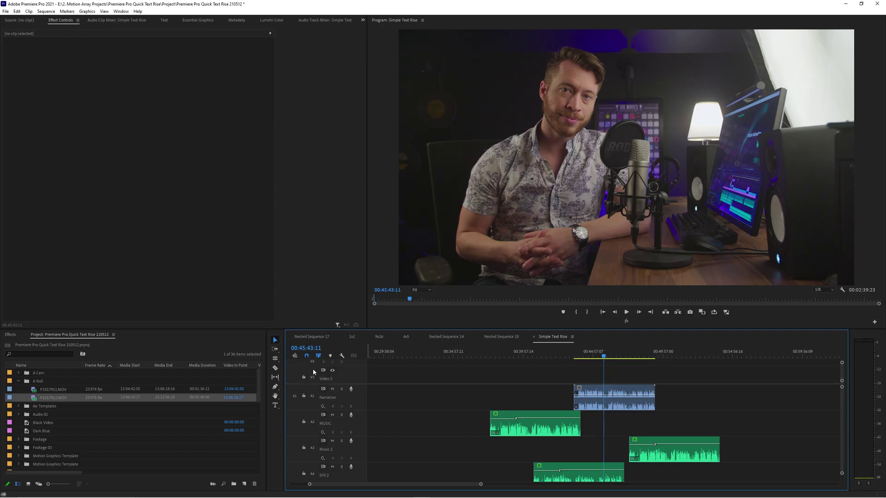
{"action": "scroll", "coordinate": [317, 424], "scroll_direction": "down", "scroll_amount": 1}
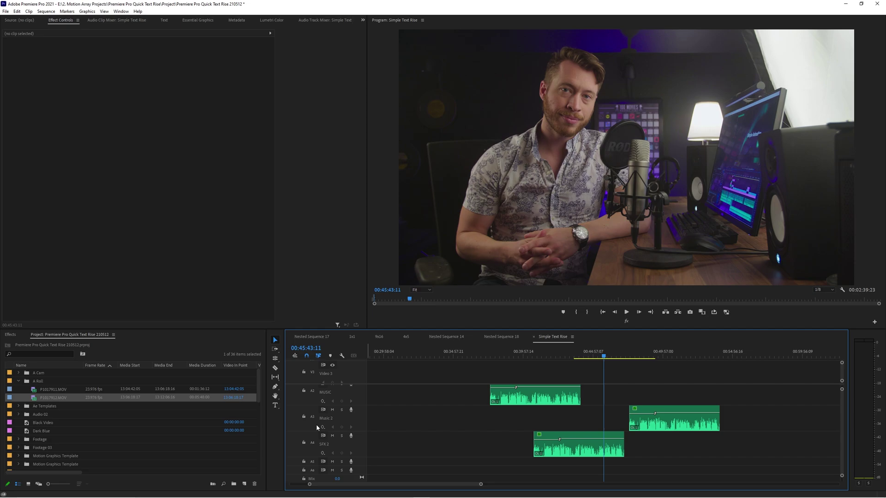
{"action": "scroll", "coordinate": [317, 424], "scroll_direction": "up", "scroll_amount": 1}
{"action": "scroll", "coordinate": [531, 377], "scroll_direction": "down", "scroll_amount": 2}
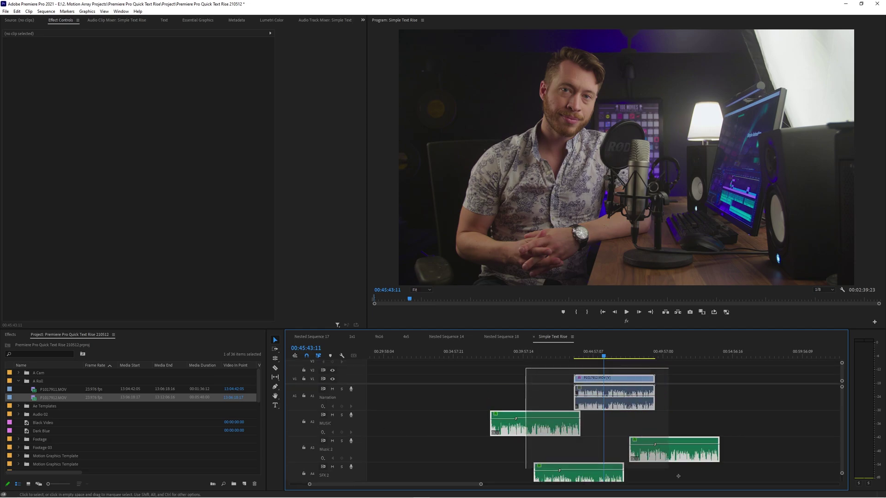
- Check the P1017912 camera clip's options, then target only the Narration audio track
{"action": "left_click", "coordinate": [619, 394]}
{"action": "right_click", "coordinate": [618, 395]}
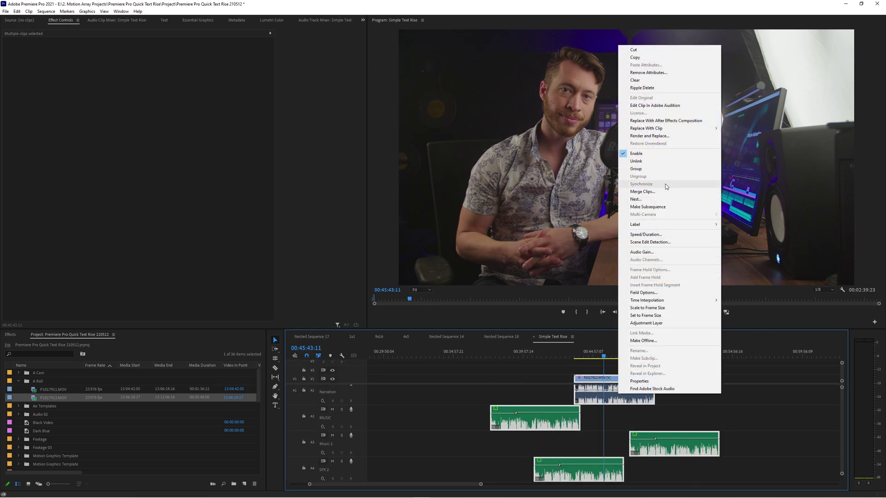
{"action": "left_click", "coordinate": [425, 428]}
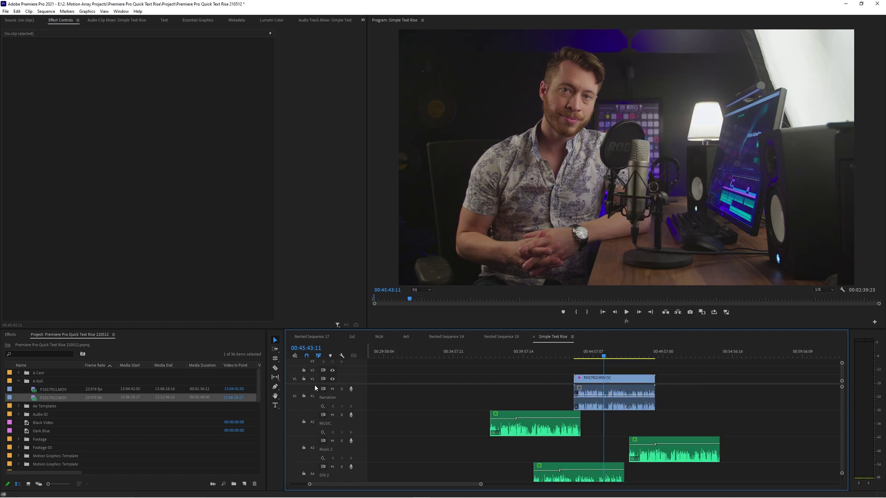
{"action": "left_click", "coordinate": [312, 397]}
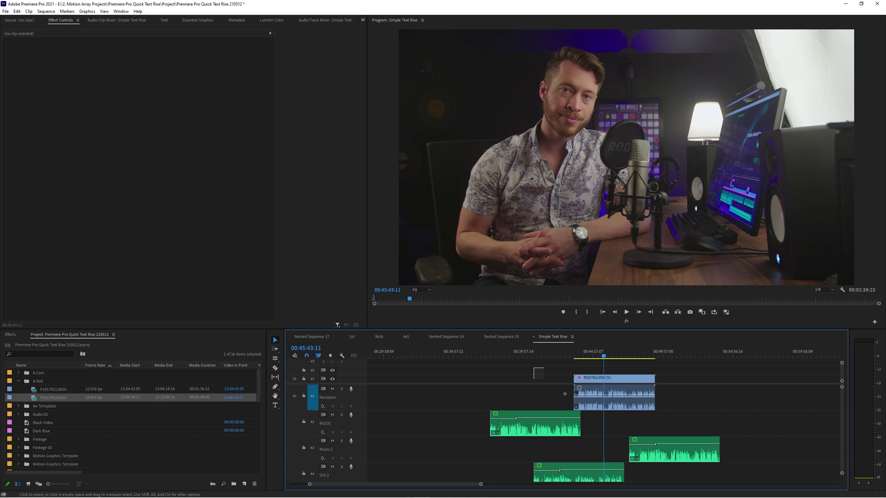
- Select the camera clip and audio clips for syncing, then clear the selection
{"action": "left_click_drag", "start_coordinate": [564, 394], "coordinate": [595, 475]}
{"action": "right_click", "coordinate": [587, 396]}
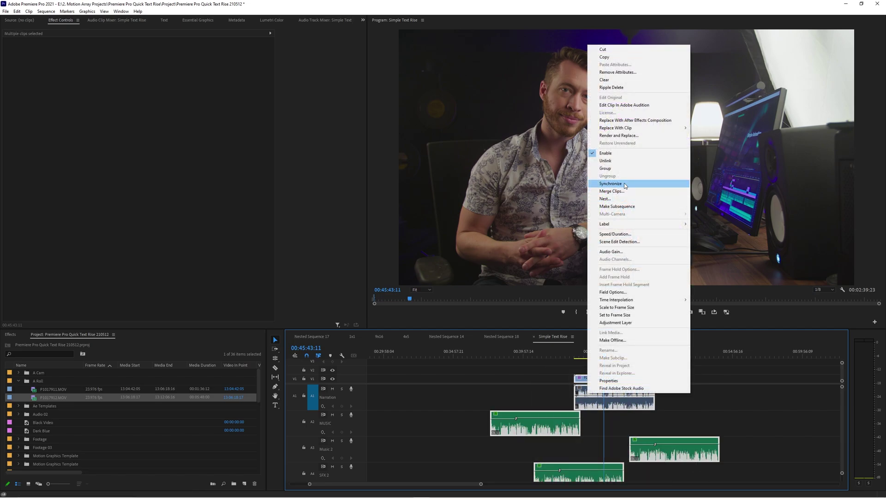
{"action": "left_click", "coordinate": [461, 398]}
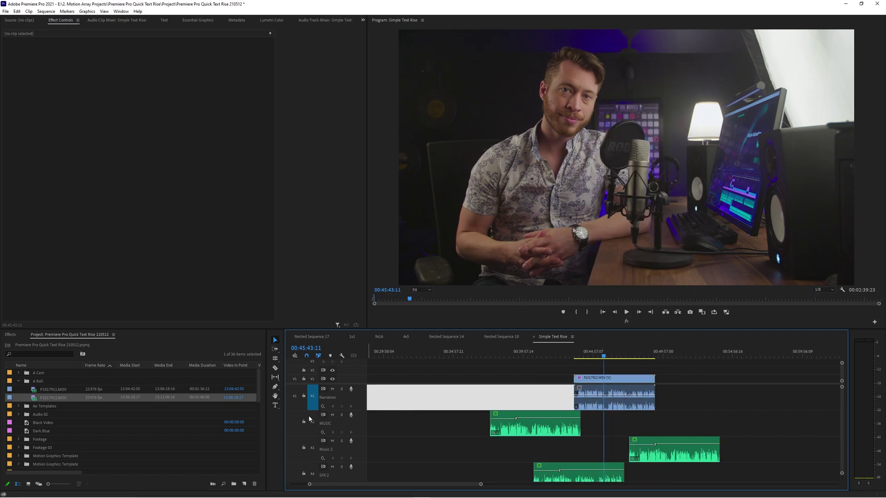
{"action": "scroll", "coordinate": [484, 399], "scroll_direction": "down", "scroll_amount": 3}
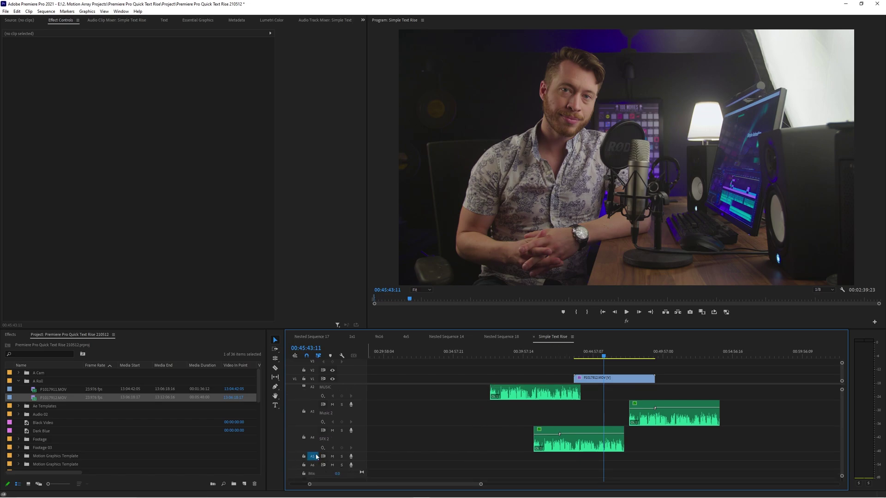
{"action": "scroll", "coordinate": [574, 427], "scroll_direction": "up", "scroll_amount": 2}
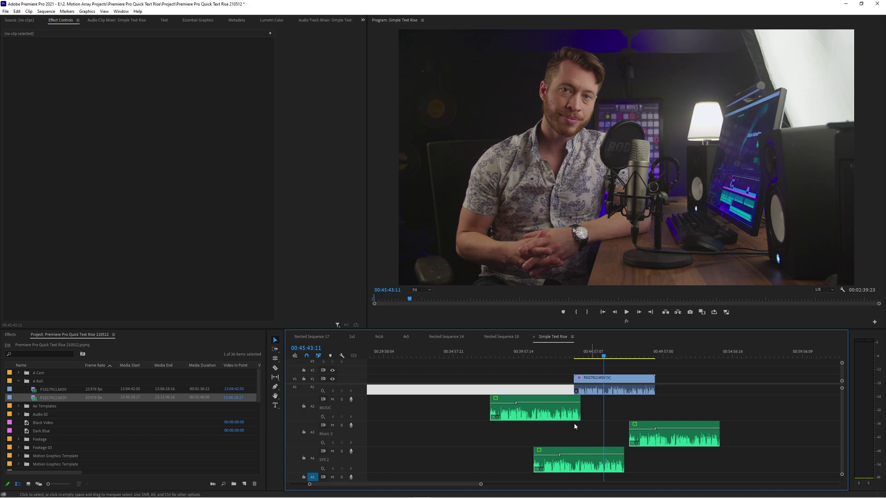
{"action": "left_click_drag", "start_coordinate": [557, 373], "coordinate": [674, 455]}
{"action": "right_click", "coordinate": [611, 388]}
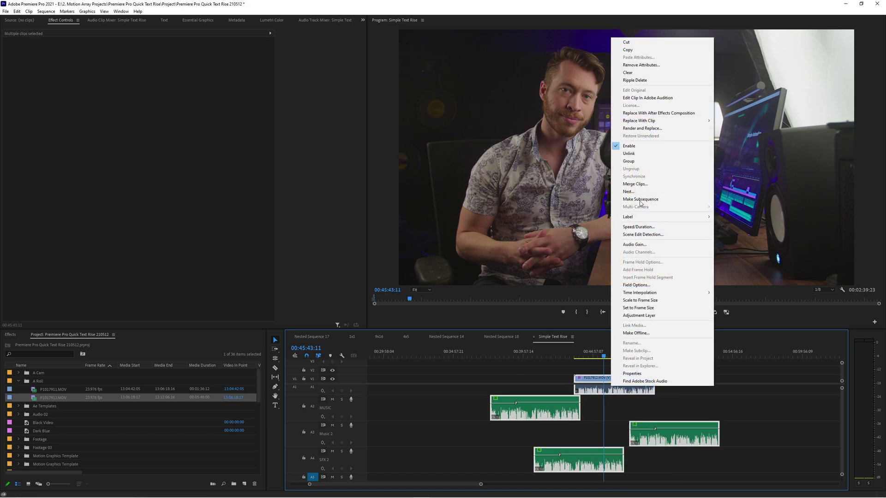
{"action": "left_click", "coordinate": [497, 377]}
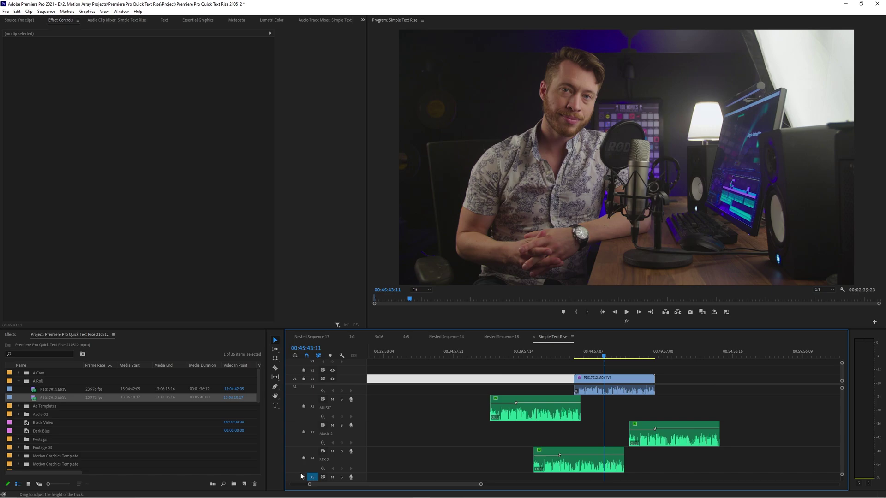
- Expand the Narration track, target V1, and marquee-select the camera clip with every audio clip
{"action": "double_click", "coordinate": [311, 389]}
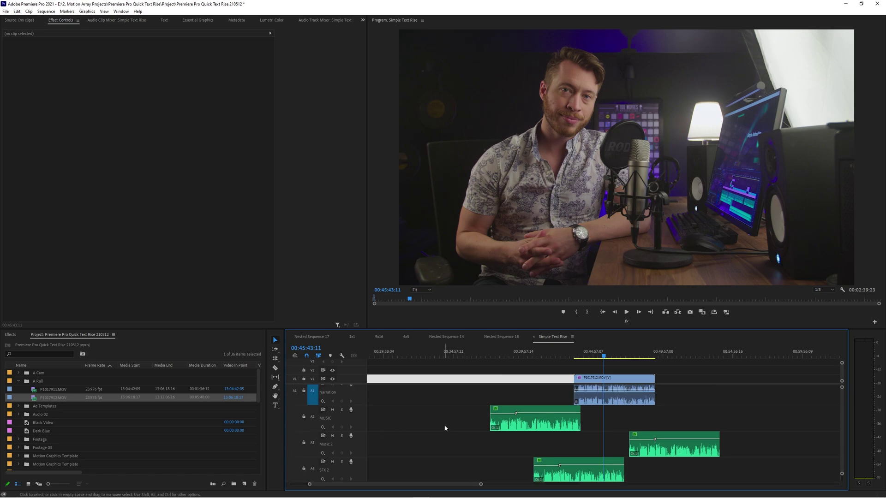
{"action": "left_click", "coordinate": [312, 380]}
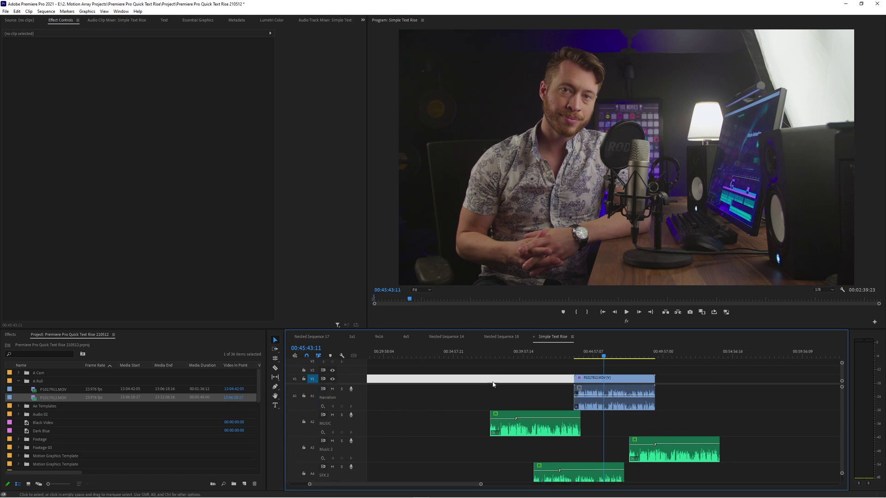
{"action": "left_click_drag", "start_coordinate": [550, 379], "coordinate": [632, 466]}
- Synchronize the selected clips so the clean audio lands under P1017912.MOV
{"action": "right_click", "coordinate": [598, 394]}
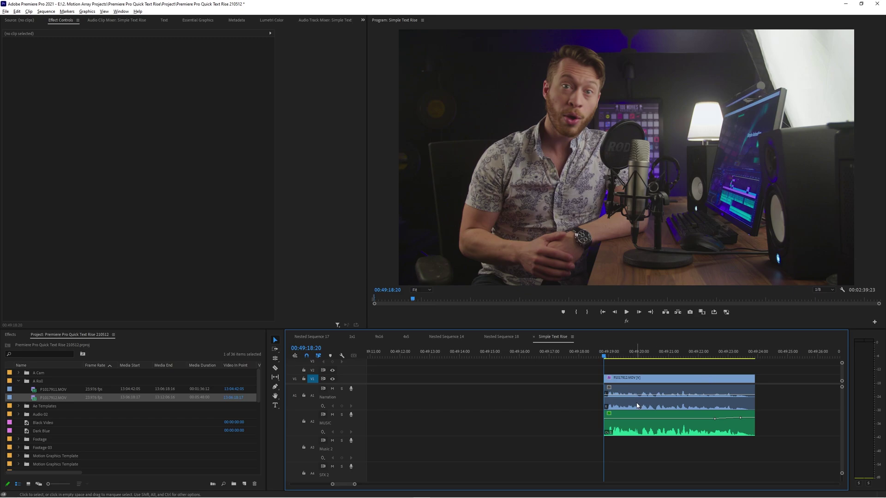
{"action": "left_click", "coordinate": [637, 406]}
{"action": "left_click", "coordinate": [638, 429]}
{"action": "left_click", "coordinate": [635, 448]}
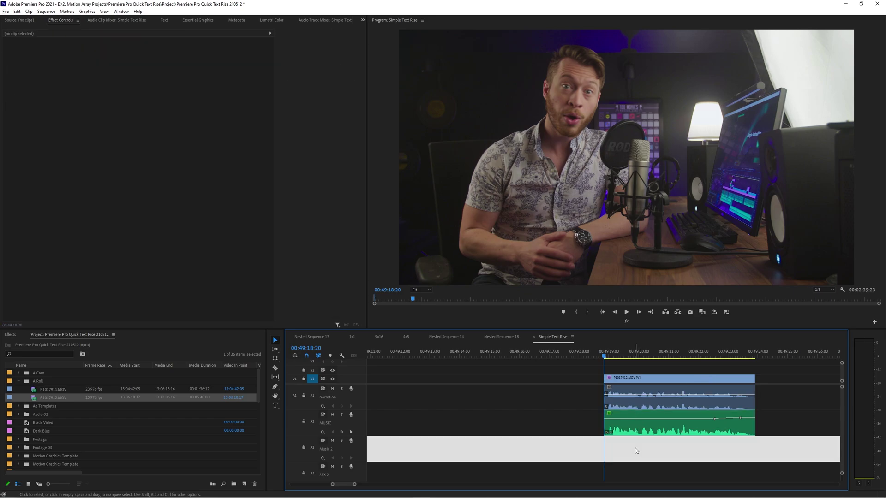
- Play back the timeline to check the sync, then select the clean audio clip on A2
{"action": "key", "text": "space"}
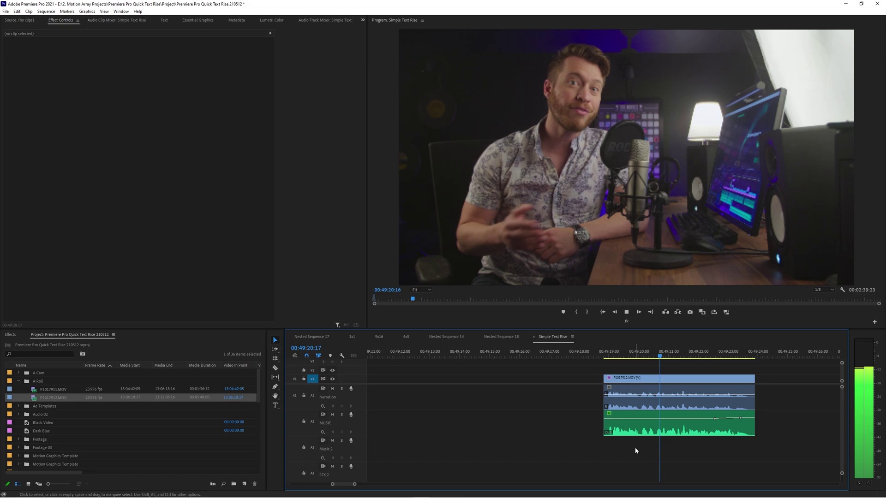
{"action": "key", "text": "space"}
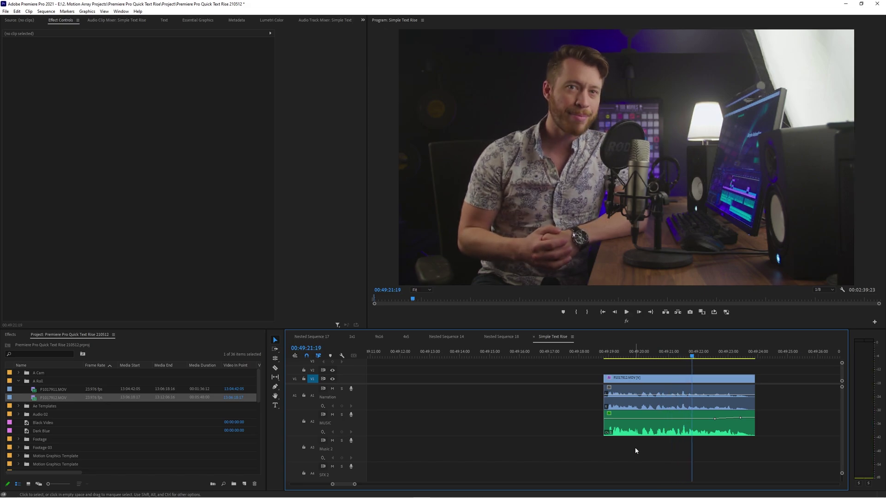
{"action": "left_click", "coordinate": [642, 432]}
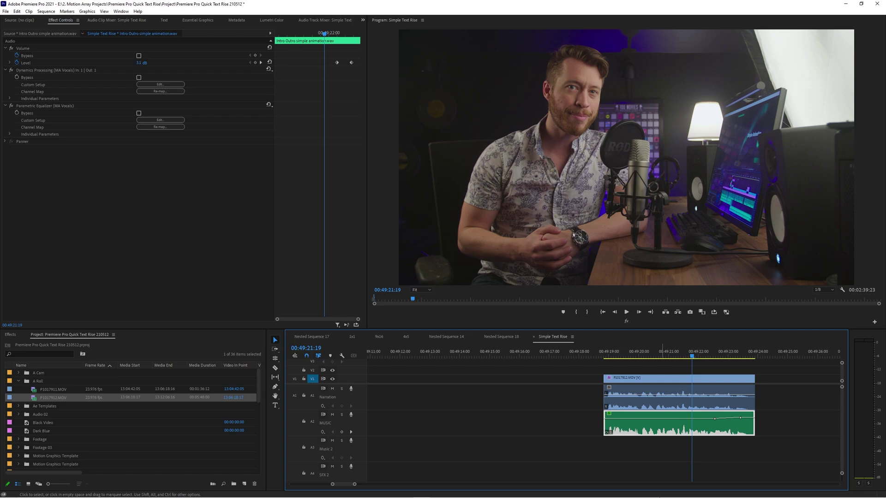
- Disable the camera's Narration audio clip and play back from 00:49:19:01 to hear the clean audio
{"action": "left_click", "coordinate": [648, 405]}
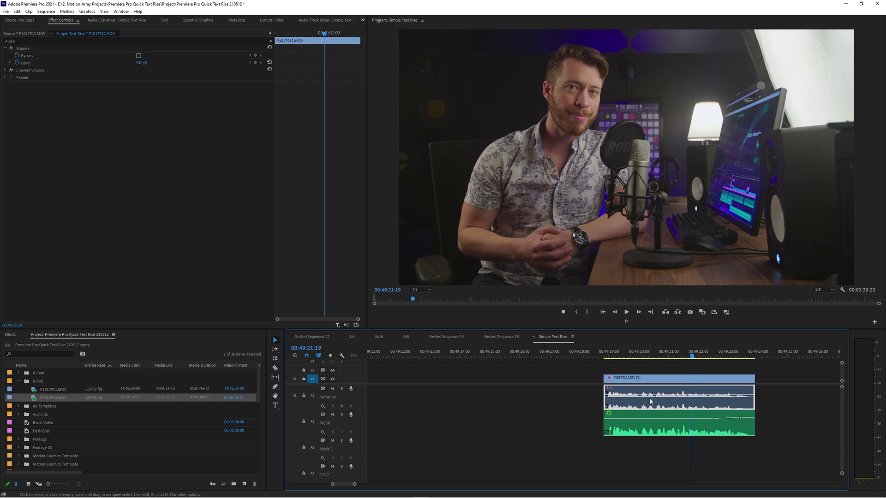
{"action": "right_click", "coordinate": [646, 405]}
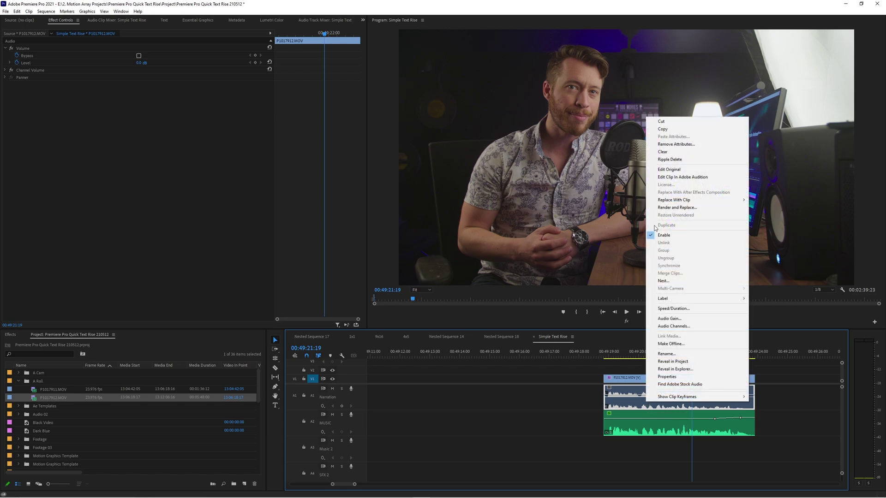
{"action": "left_click", "coordinate": [672, 236]}
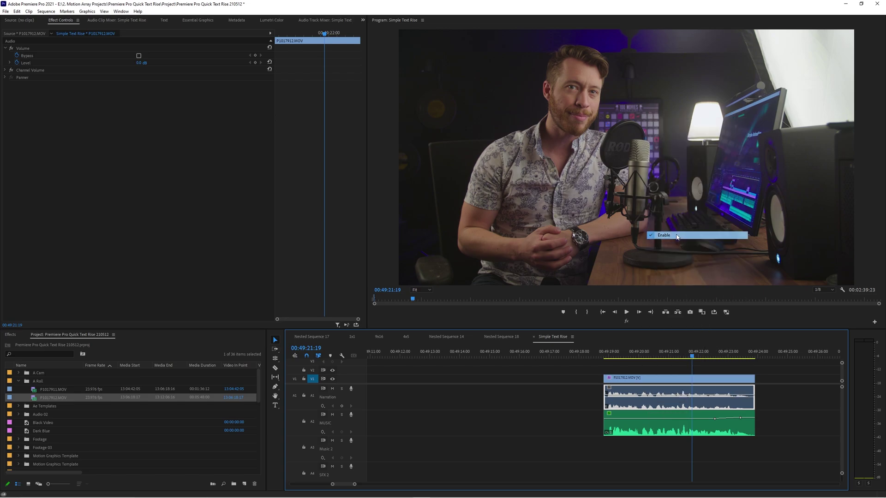
{"action": "left_click", "coordinate": [610, 354]}
{"action": "key", "text": "space"}
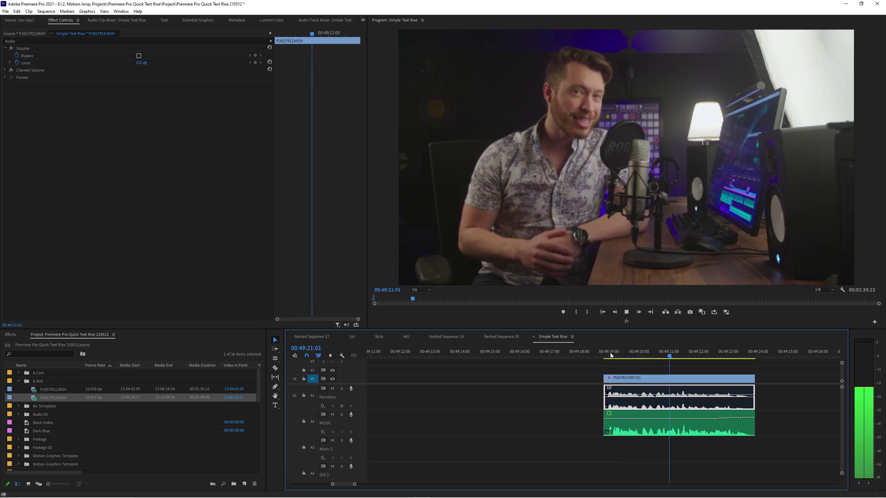
- Move the clean audio clip from A2 onto A1 over the camera audio
{"action": "key", "text": "space"}
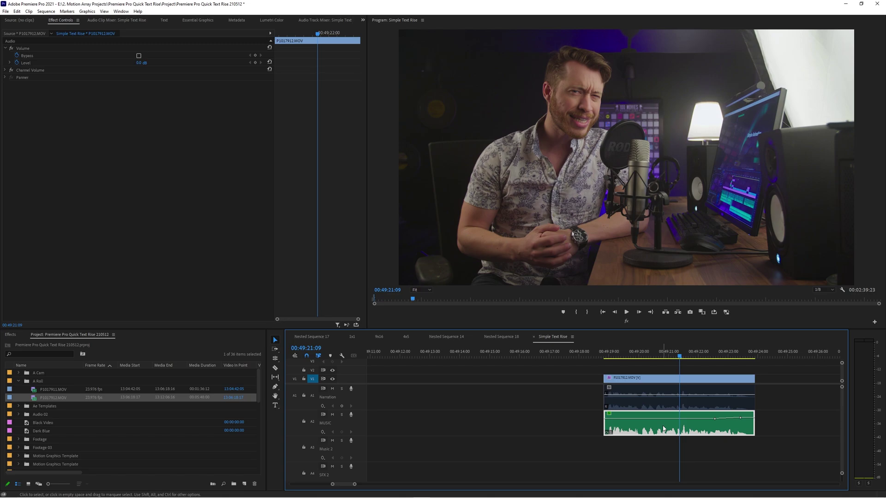
{"action": "left_click_drag", "start_coordinate": [662, 434], "coordinate": [663, 405]}
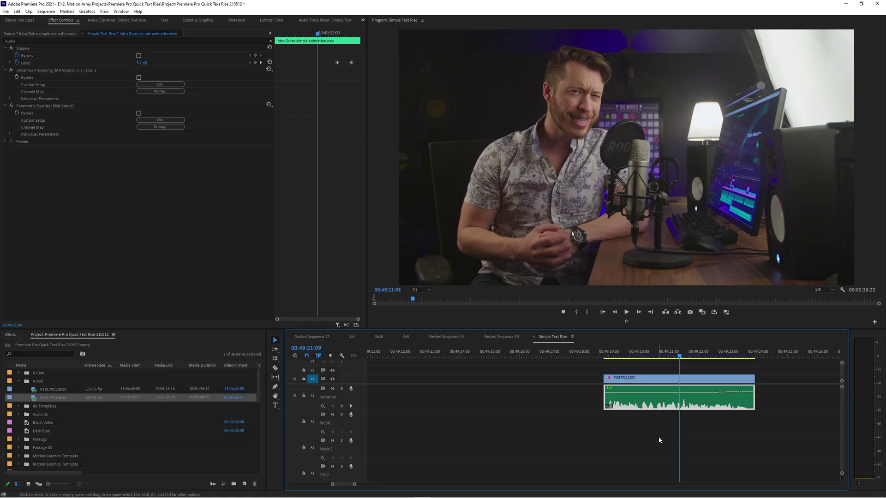
{"action": "left_click", "coordinate": [657, 438]}
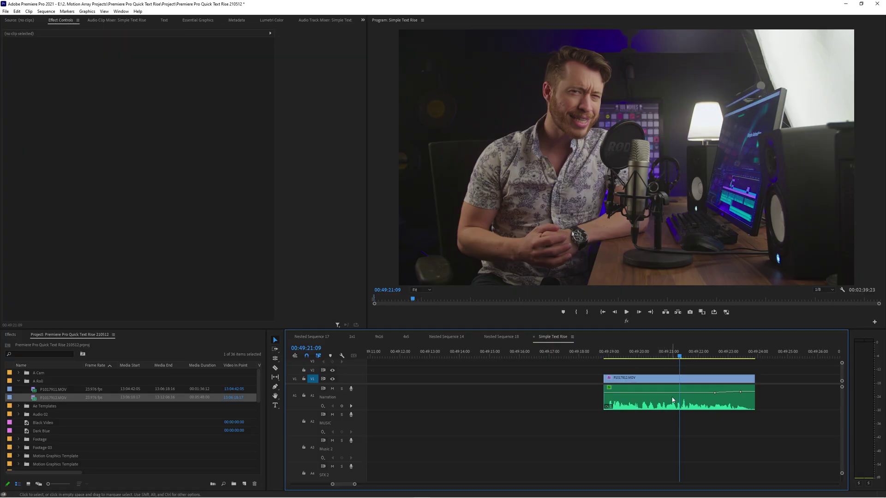
- Test-drag the video and A1 audio clips to check their linking, undoing each move
{"action": "left_click_drag", "start_coordinate": [671, 382], "coordinate": [496, 381]}
{"action": "key", "text": "ctrl+z"}
{"action": "left_click_drag", "start_coordinate": [618, 408], "coordinate": [444, 408]}
{"action": "key", "text": "ctrl+z"}
- Link P1017912.MOV on V1 with the clean audio clip beneath it
{"action": "left_click_drag", "start_coordinate": [574, 425], "coordinate": [635, 376]}
{"action": "right_click", "coordinate": [645, 381]}
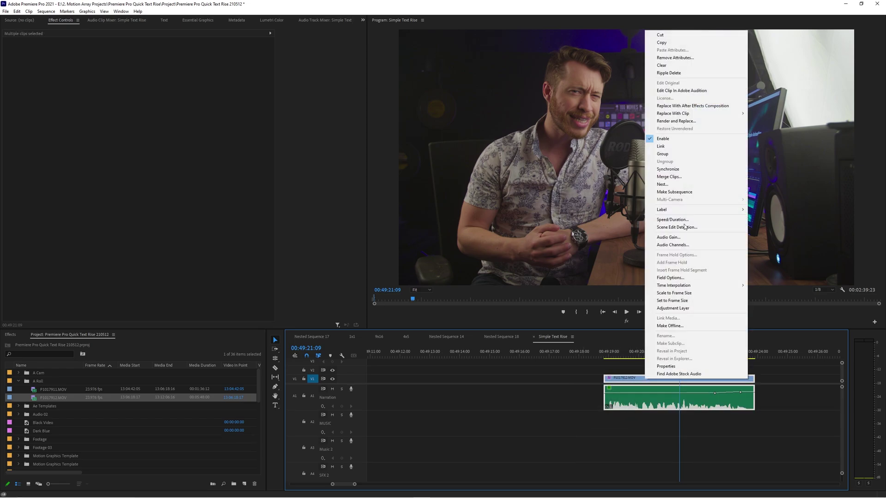
{"action": "left_click", "coordinate": [678, 147]}
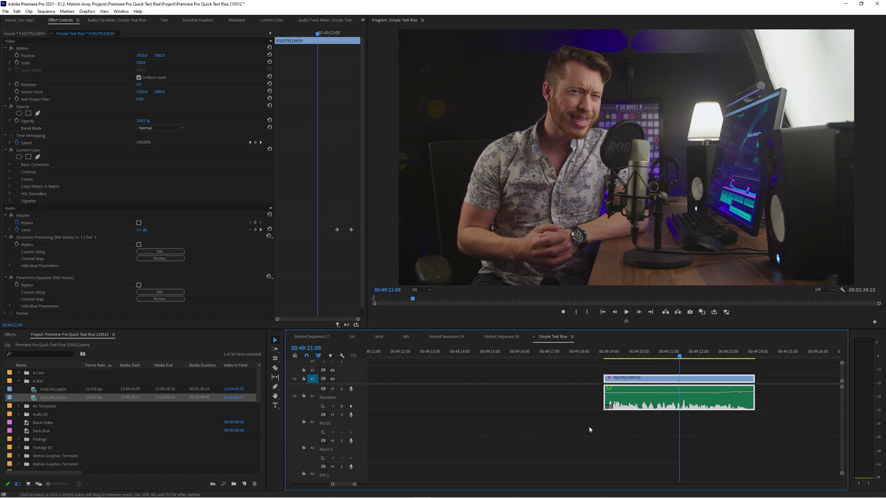
- Unlink the video and audio clips, relink them, and clear the selection
{"action": "left_click_drag", "start_coordinate": [608, 389], "coordinate": [608, 389]}
{"action": "right_click", "coordinate": [644, 381]}
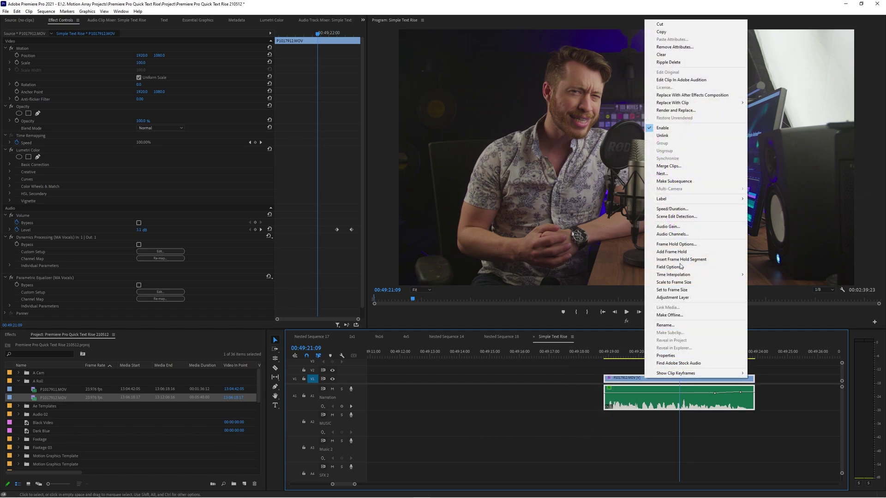
{"action": "left_click", "coordinate": [678, 137]}
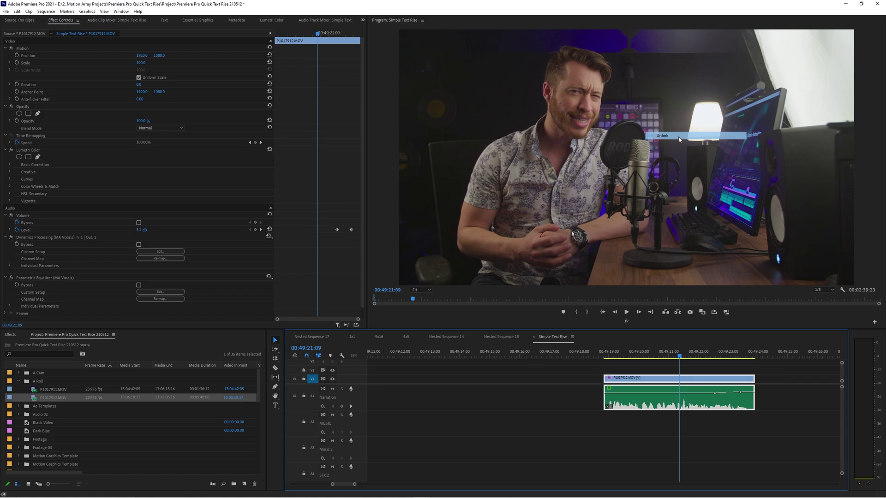
{"action": "left_click_drag", "start_coordinate": [597, 434], "coordinate": [650, 382]}
{"action": "right_click", "coordinate": [650, 382]}
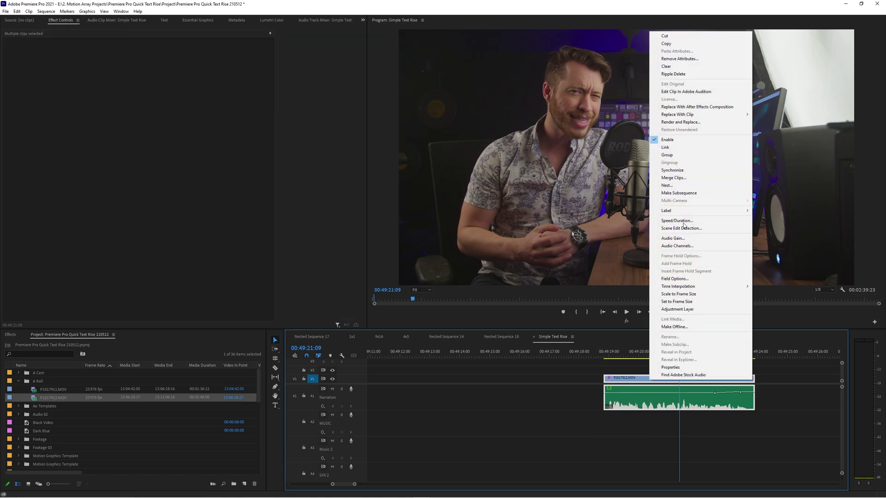
{"action": "left_click", "coordinate": [688, 148]}
{"action": "left_click", "coordinate": [666, 453]}
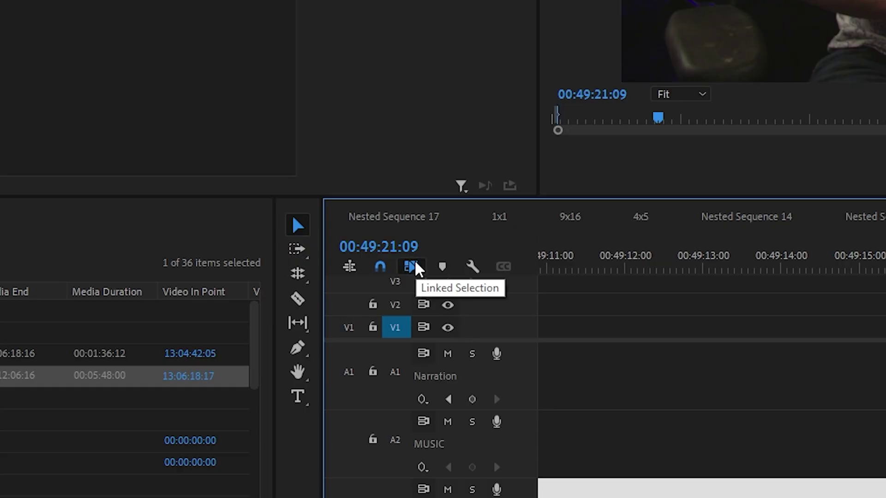
- Turn off Linked Selection, try moving P1017912.MOV over the narration, then select it with its audio
{"action": "left_click", "coordinate": [414, 267]}
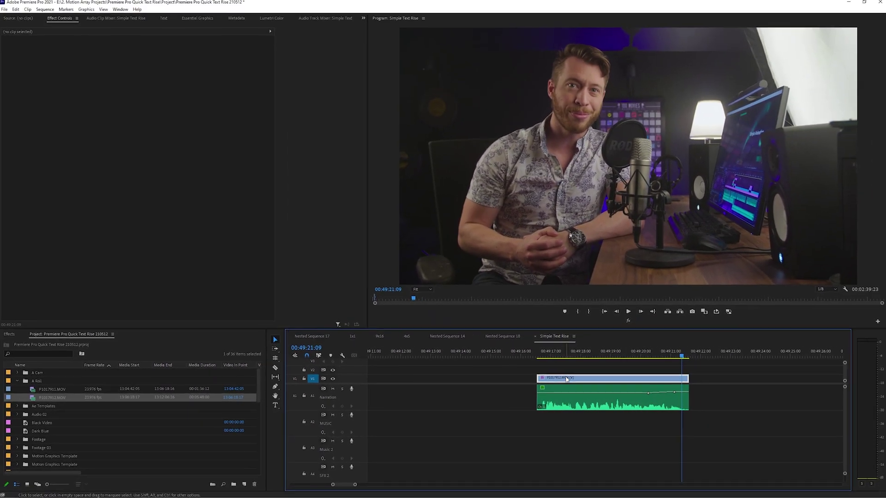
{"action": "left_click", "coordinate": [678, 369]}
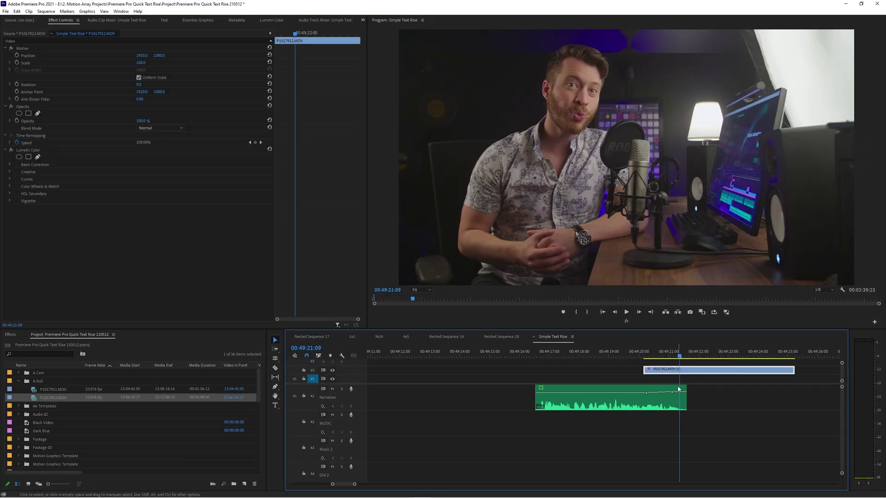
{"action": "key", "text": "ctrl+z"}
{"action": "left_click_drag", "start_coordinate": [678, 397], "coordinate": [815, 397]}
{"action": "key", "text": "ctrl+z"}
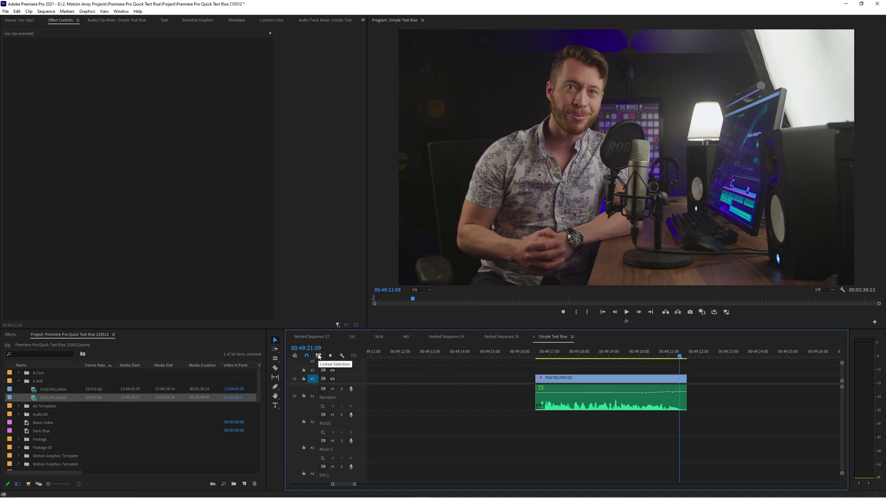
{"action": "left_click", "coordinate": [587, 380]}
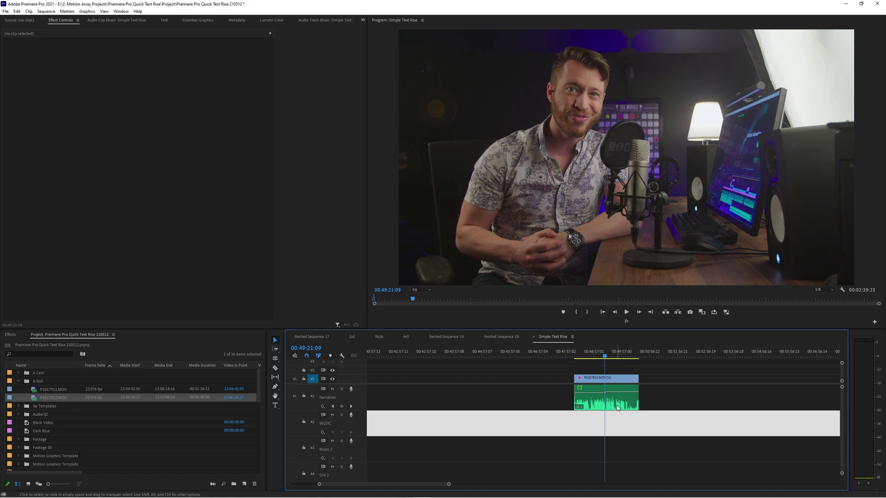
- Place a copy of the intro music clip on A3 at the playhead and zoom out to the full sequence
{"action": "left_click", "coordinate": [619, 424]}
{"action": "left_click_drag", "start_coordinate": [619, 425], "coordinate": [648, 458]}
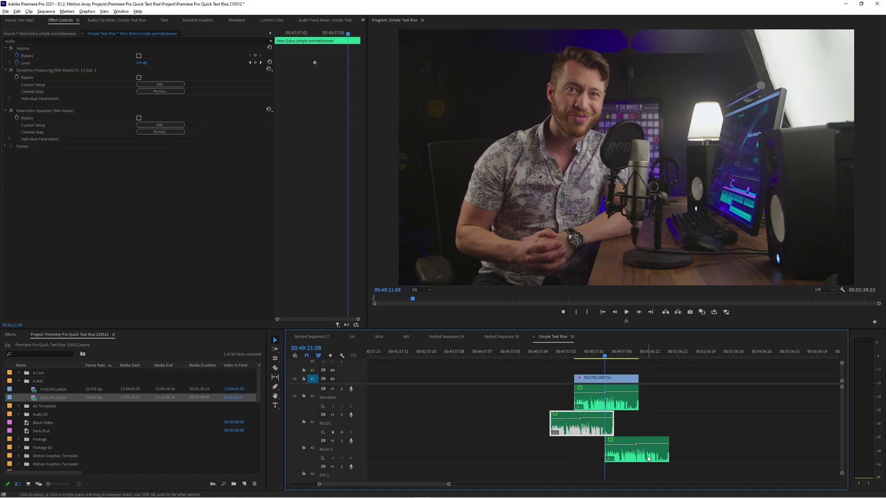
{"action": "key", "text": "backslash"}
- Copy the four-clip V1/A1/A2/A3 group and paste four more copies along the timeline
{"action": "left_click_drag", "start_coordinate": [579, 375], "coordinate": [518, 452]}
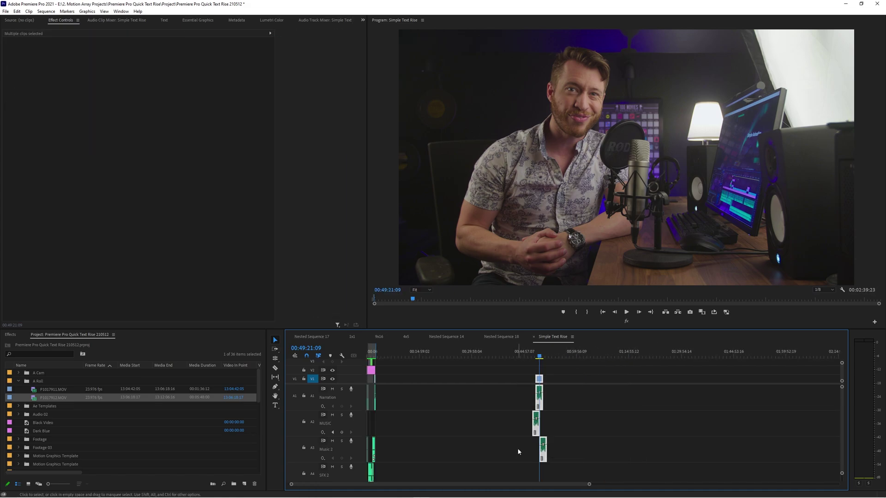
{"action": "key", "text": "ctrl+c"}
{"action": "left_click", "coordinate": [589, 351]}
{"action": "key", "text": "ctrl+v"}
{"action": "left_click", "coordinate": [638, 352]}
{"action": "key", "text": "ctrl+v"}
{"action": "left_click", "coordinate": [682, 351]}
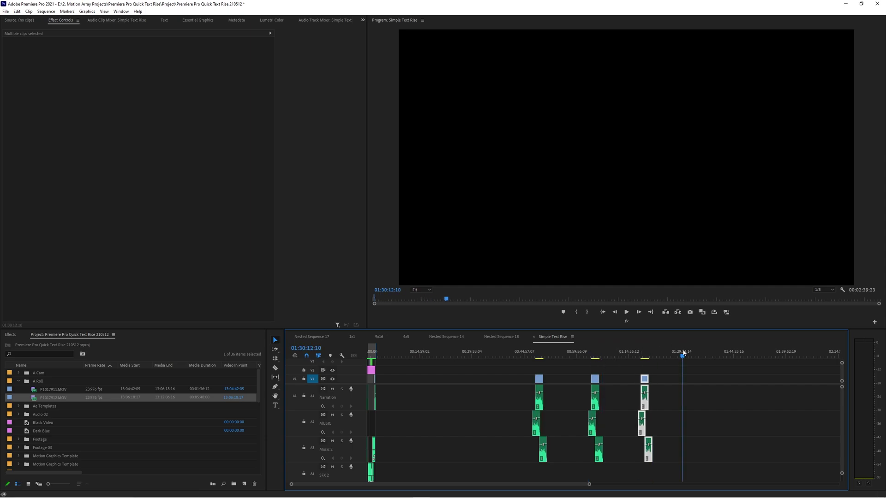
{"action": "key", "text": "ctrl+v"}
{"action": "left_click", "coordinate": [731, 353]}
{"action": "key", "text": "ctrl+v"}
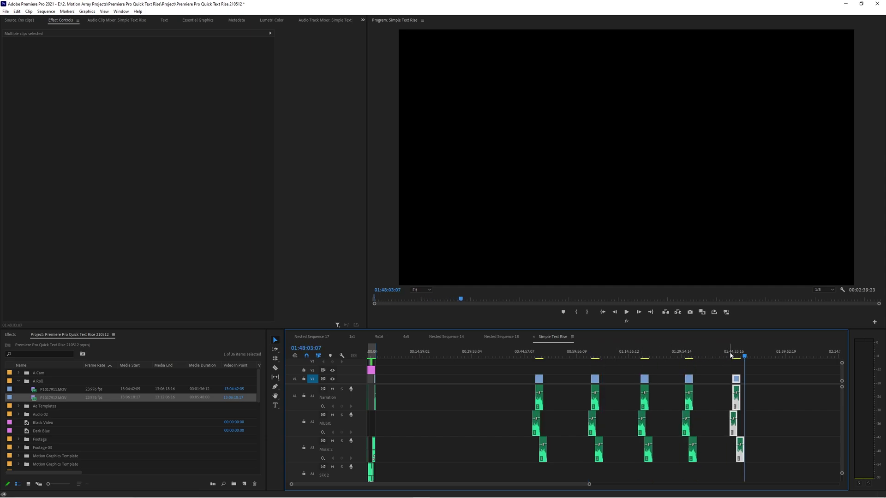
- Shift A3 and A2 music clips out of sync, then select the first group and right-click it
{"action": "left_click", "coordinate": [543, 456]}
{"action": "left_click_drag", "start_coordinate": [543, 456], "coordinate": [523, 456]}
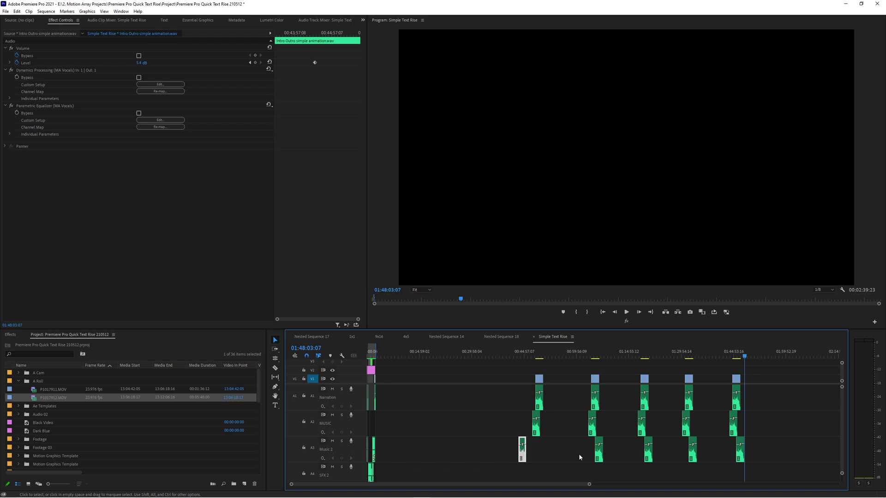
{"action": "left_click_drag", "start_coordinate": [592, 429], "coordinate": [698, 433]}
{"action": "left_click_drag", "start_coordinate": [552, 372], "coordinate": [506, 461]}
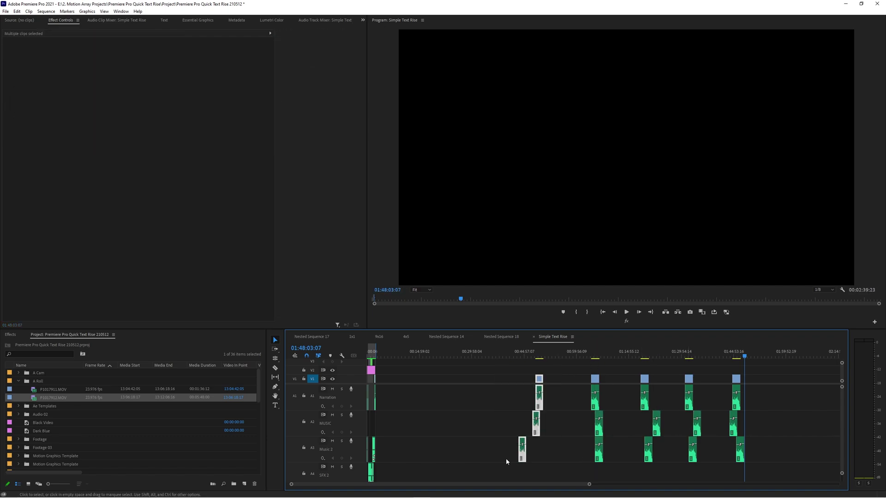
{"action": "right_click", "coordinate": [538, 427]}
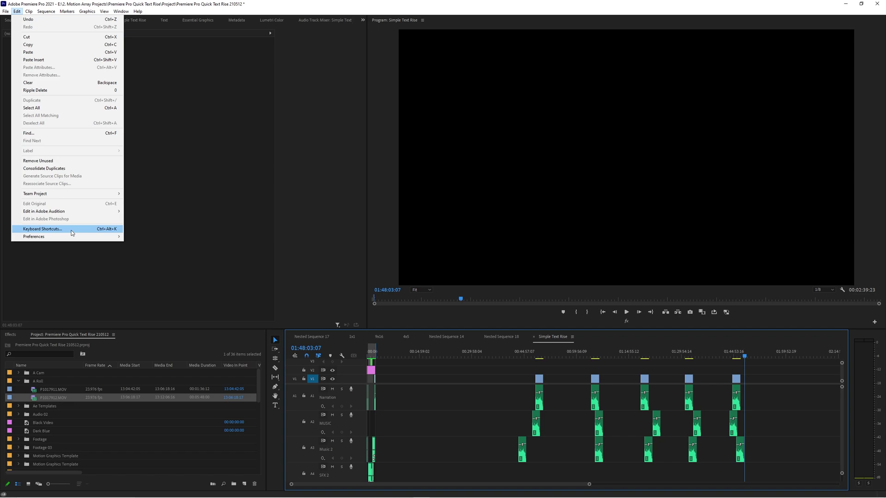
- Replace the Synchronize command's old keyboard shortcut with Alt+S and save the change
{"action": "left_click", "coordinate": [71, 231]}
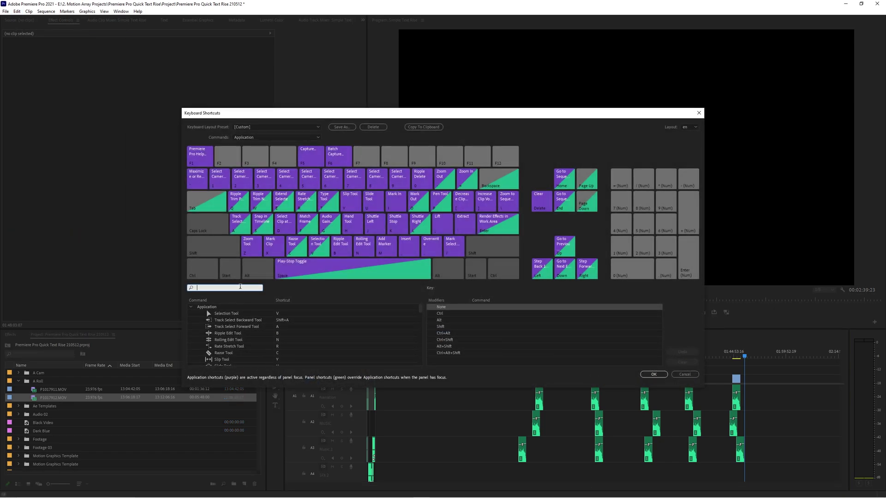
{"action": "type", "text": "synch"}
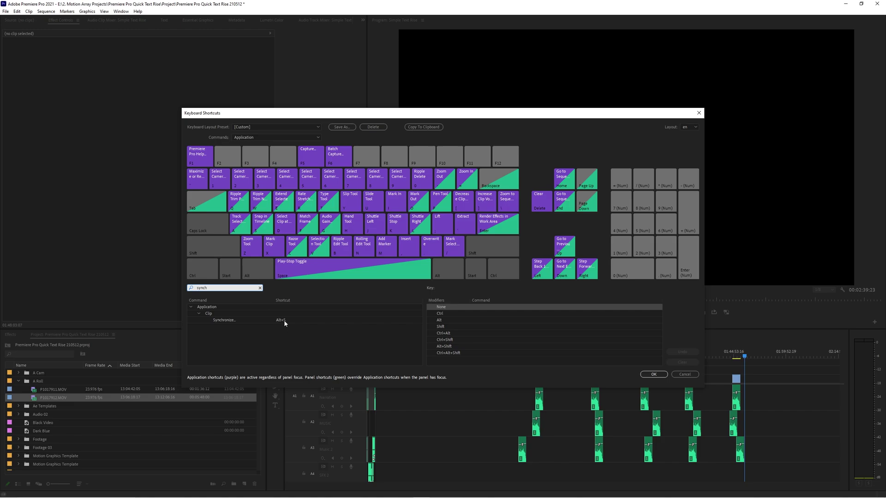
{"action": "left_click", "coordinate": [285, 320]}
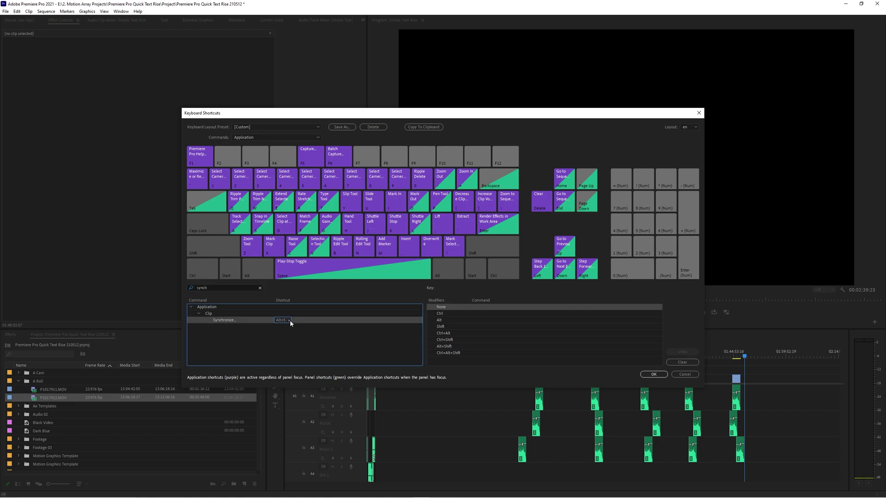
{"action": "left_click", "coordinate": [289, 320]}
{"action": "left_click", "coordinate": [281, 321]}
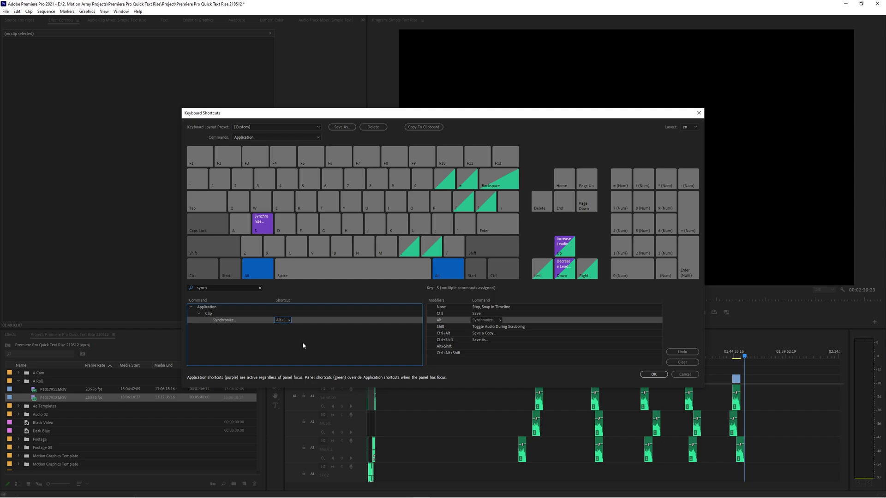
{"action": "key", "text": "alt+s"}
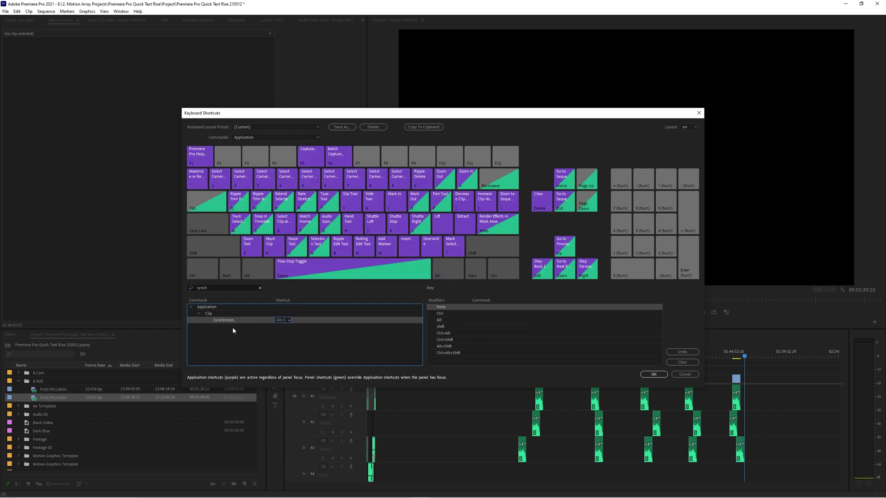
{"action": "left_click", "coordinate": [654, 376]}
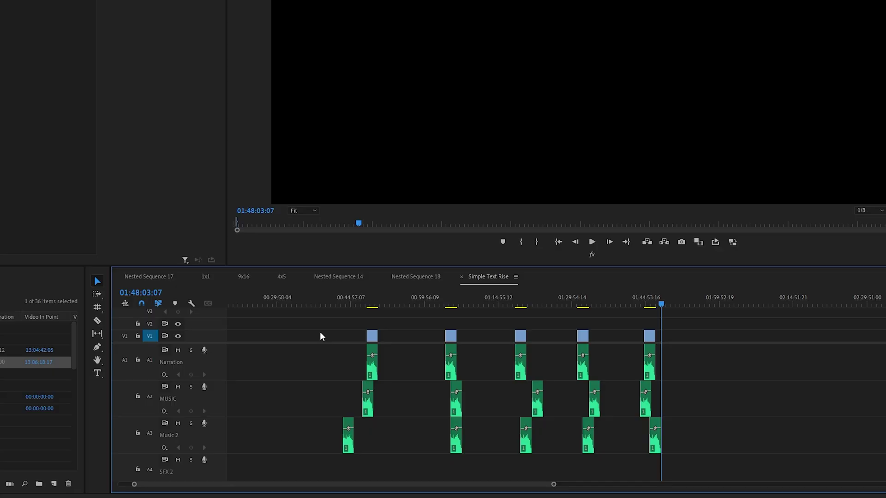
- Synchronize the first two clip groups by audio using the new shortcut
{"action": "left_click_drag", "start_coordinate": [313, 310], "coordinate": [406, 457]}
{"action": "key", "text": "ctrl+alt+s"}
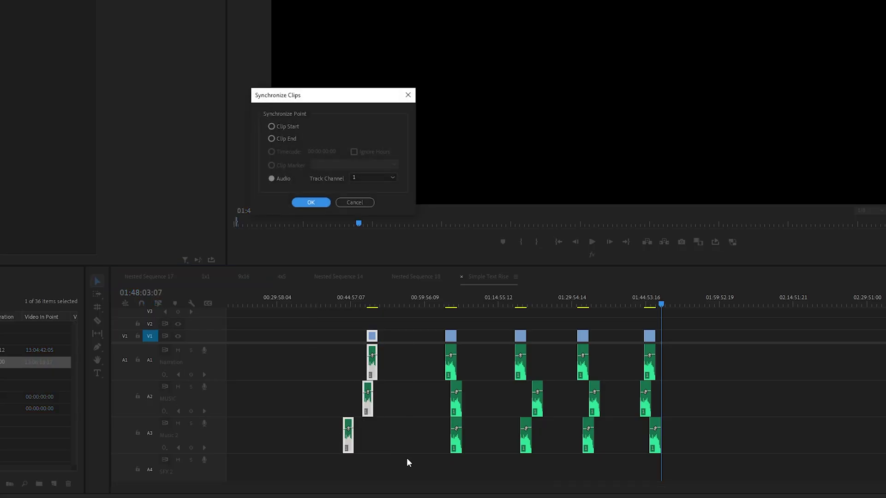
{"action": "key", "text": "Return"}
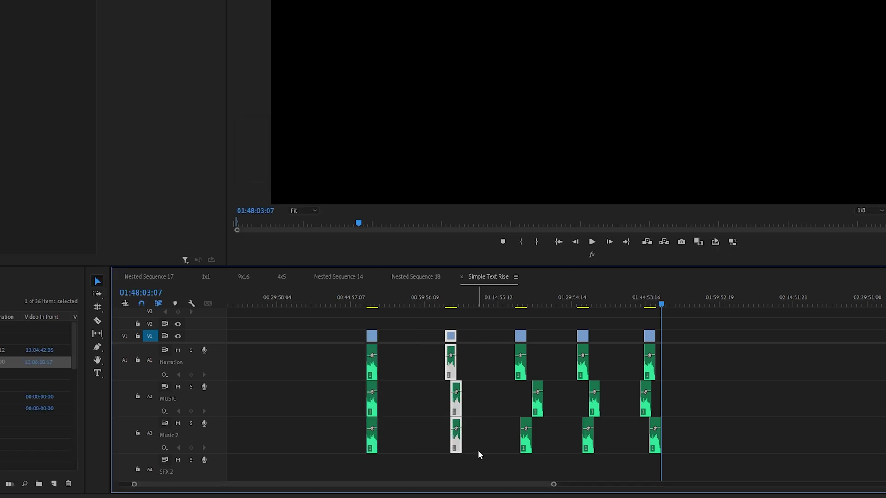
{"action": "key", "text": "ctrl+alt+s"}
{"action": "key", "text": "Return"}
- Synchronize the third and fourth groups by audio, then open sync settings for the fifth group
{"action": "left_click_drag", "start_coordinate": [494, 325], "coordinate": [539, 453]}
{"action": "key", "text": "ctrl+alt+s"}
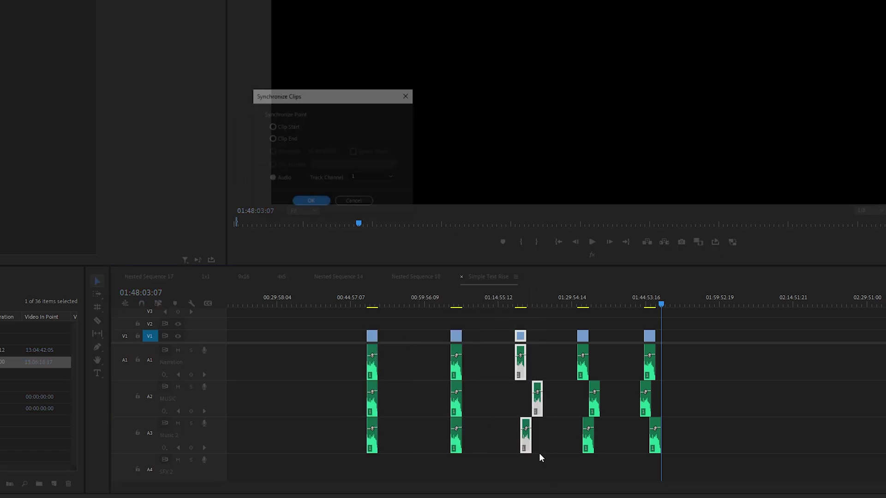
{"action": "key", "text": "Return"}
{"action": "left_click_drag", "start_coordinate": [557, 330], "coordinate": [606, 428]}
{"action": "key", "text": "ctrl+alt+s"}
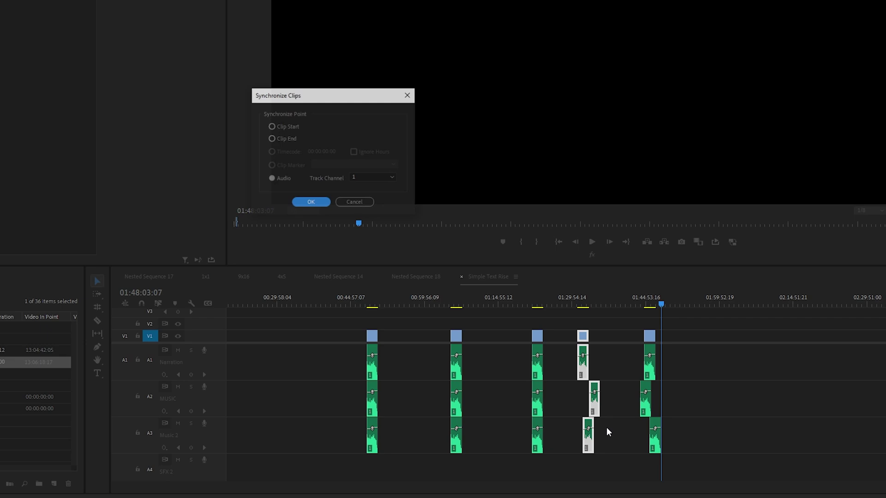
{"action": "key", "text": "Return"}
{"action": "left_click_drag", "start_coordinate": [632, 332], "coordinate": [704, 458]}
{"action": "key", "text": "ctrl+alt+s"}
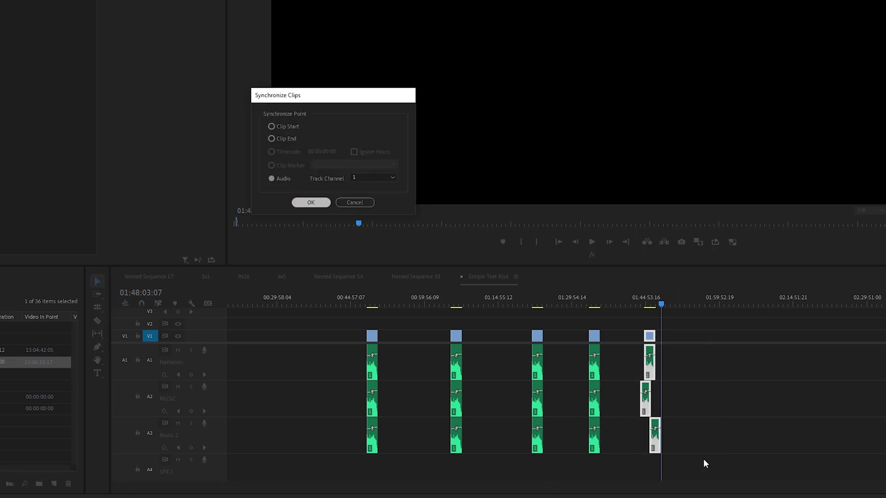